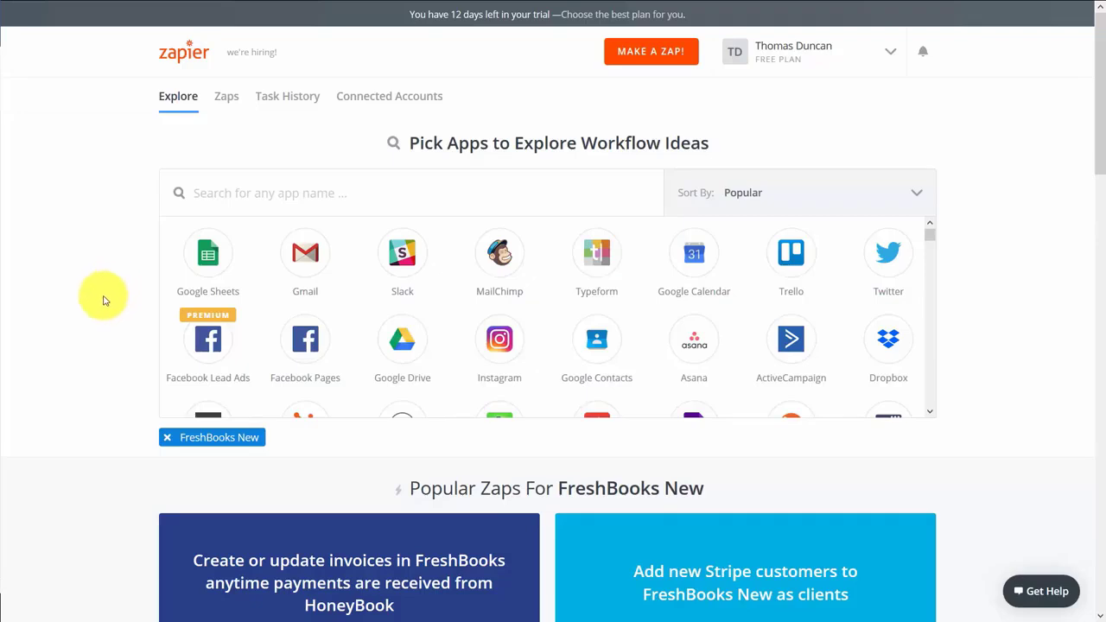
# Step: Create a Zap from the template that adds new Freshbooks clients to Google Contacts as new contacts
pyautogui.scroll(-2, 87, 338)
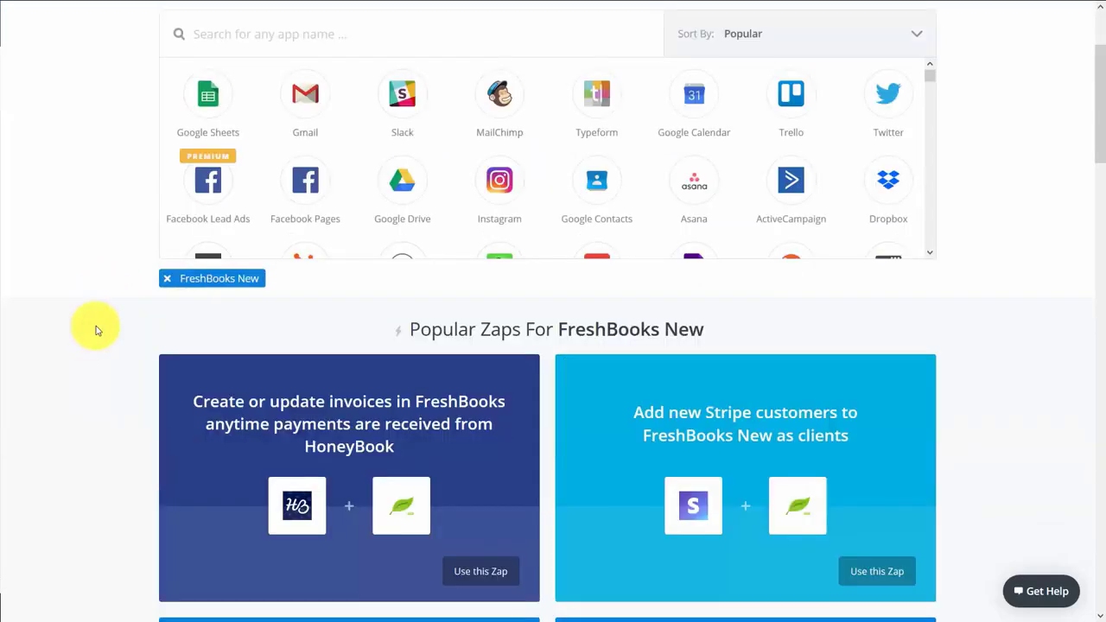
pyautogui.scroll(-2, 97, 329)
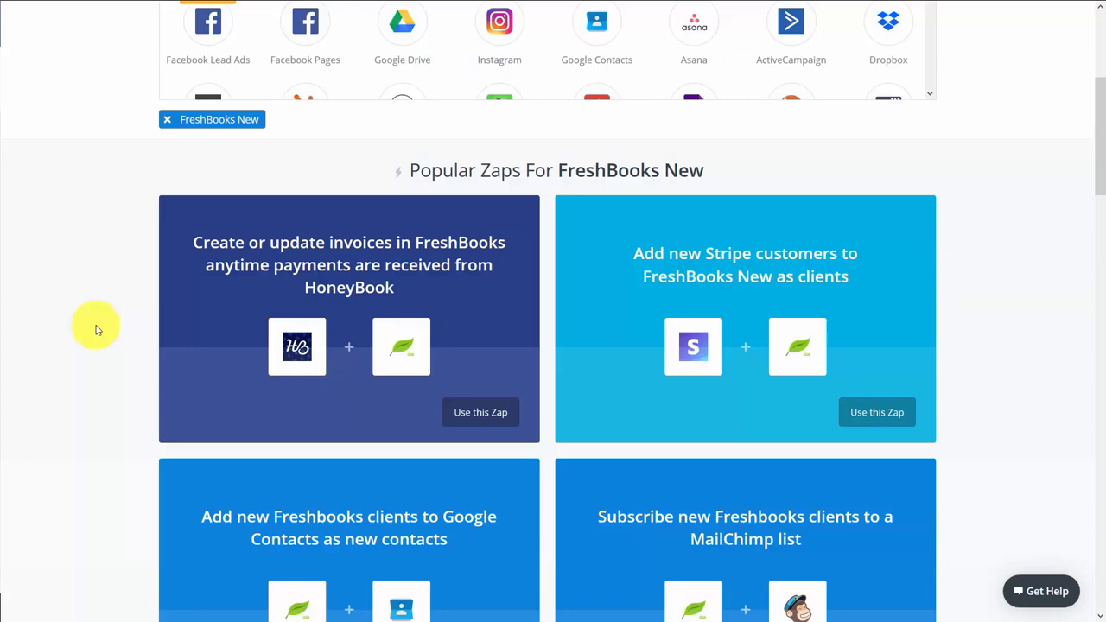
pyautogui.scroll(-3, 96, 329)
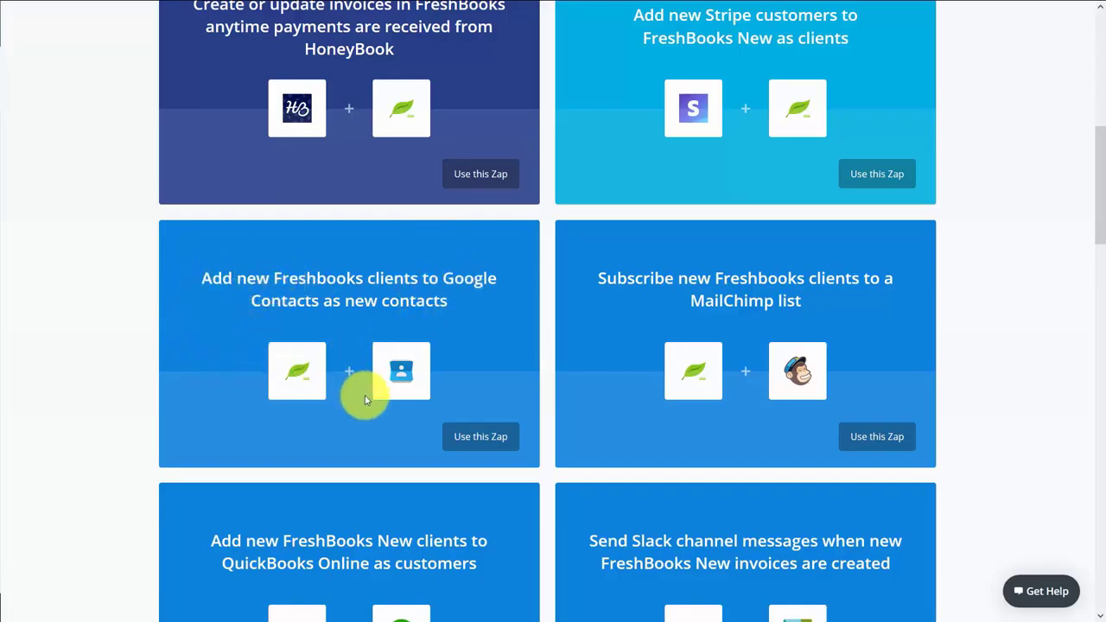
pyautogui.click(466, 438)
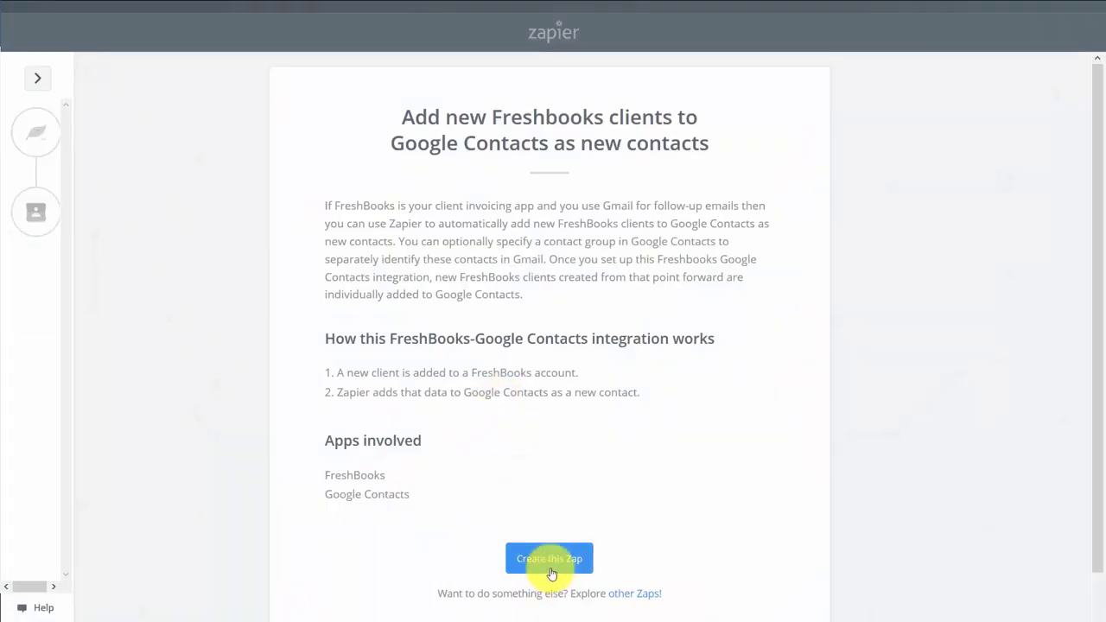
pyautogui.click(549, 559)
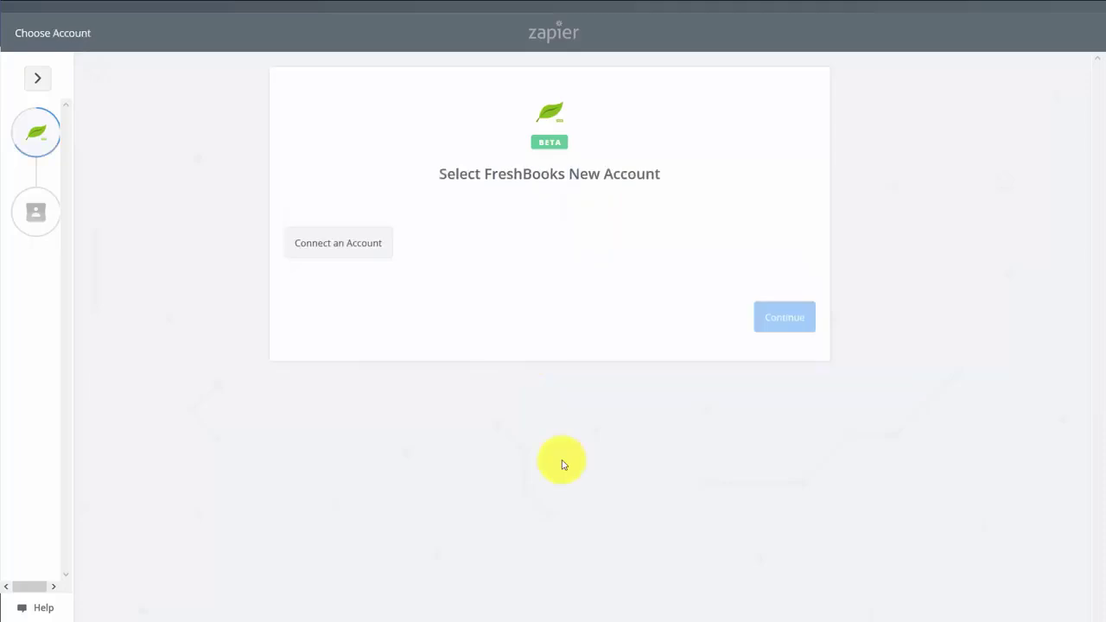
# Step: Connect a FreshBooks New account by allowing Zapier access, then test the connection and save it for the trigger
pyautogui.click(361, 244)
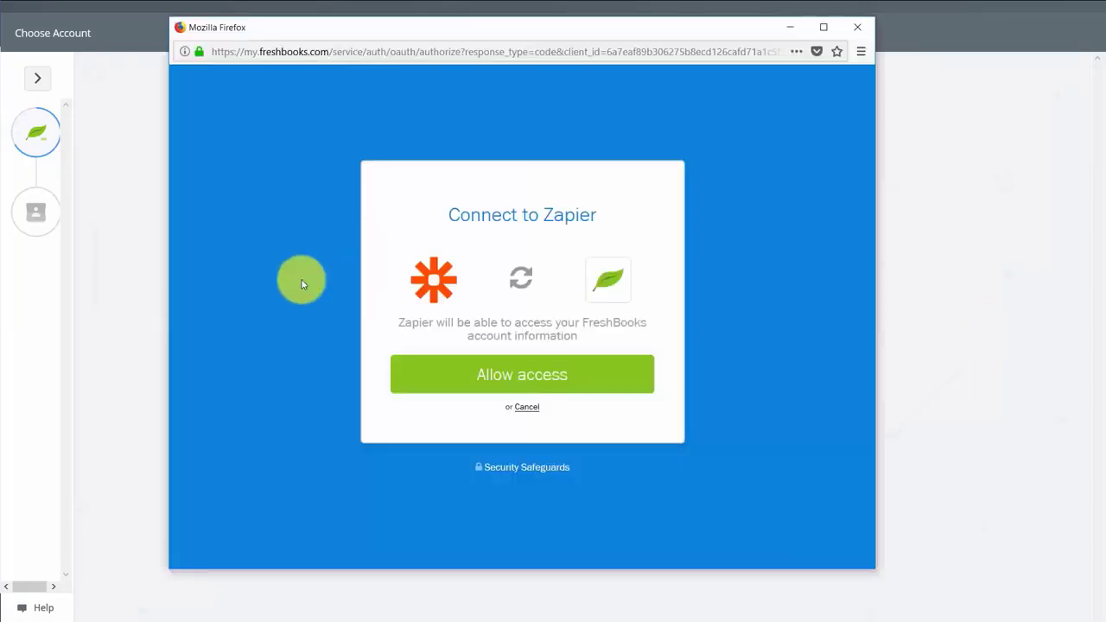
pyautogui.click(505, 380)
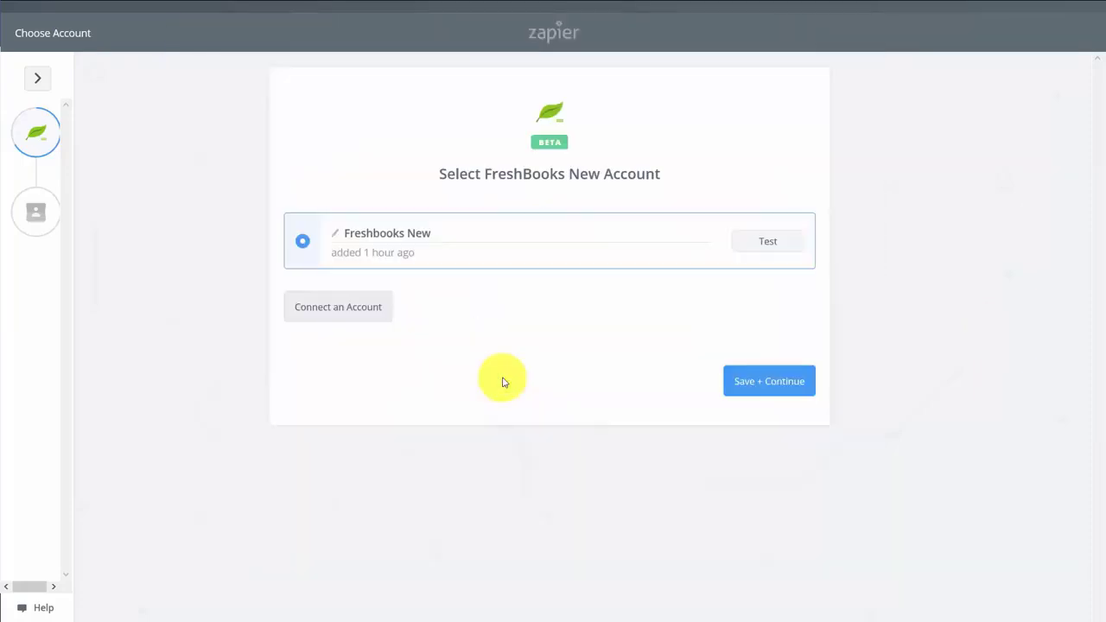
pyautogui.click(759, 244)
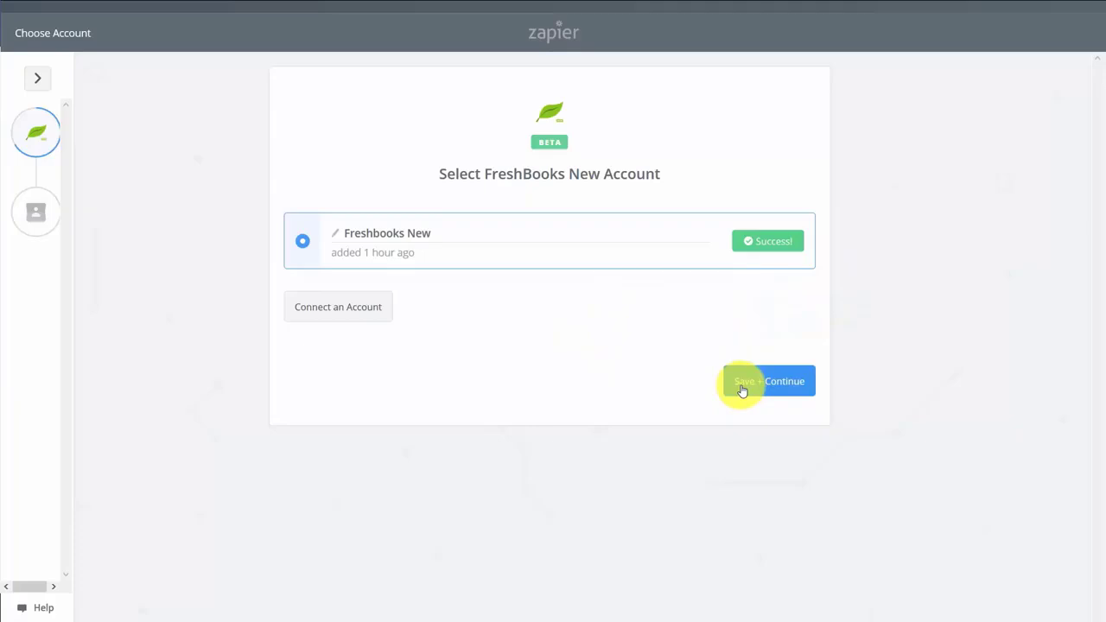
pyautogui.click(741, 391)
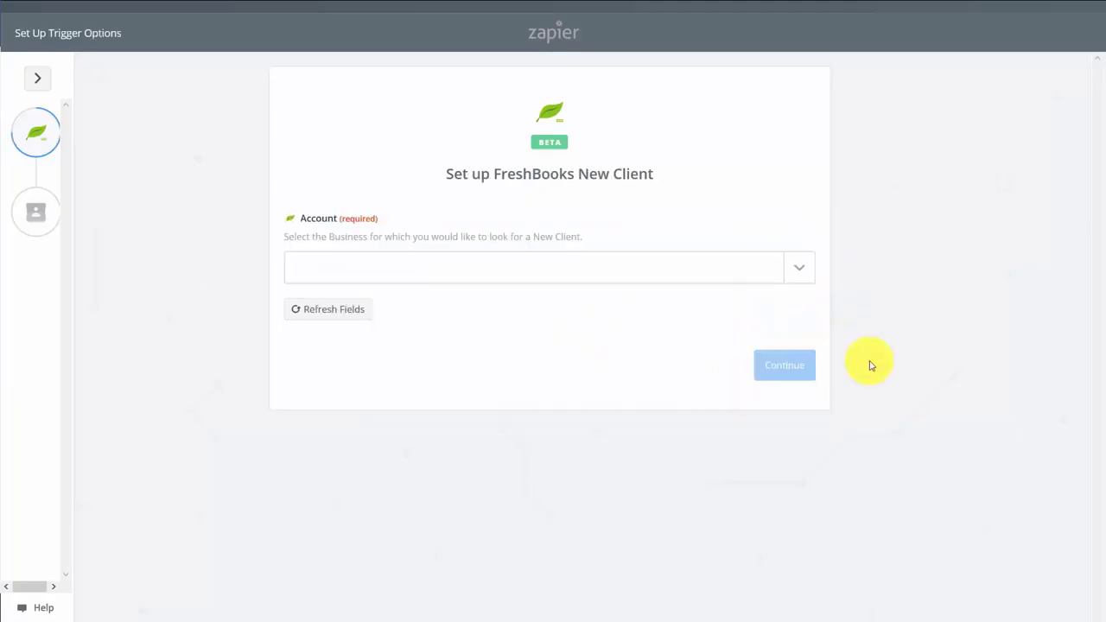
# Step: Choose the business account for the FreshBooks New Client trigger and complete the trigger test step
pyautogui.click(799, 269)
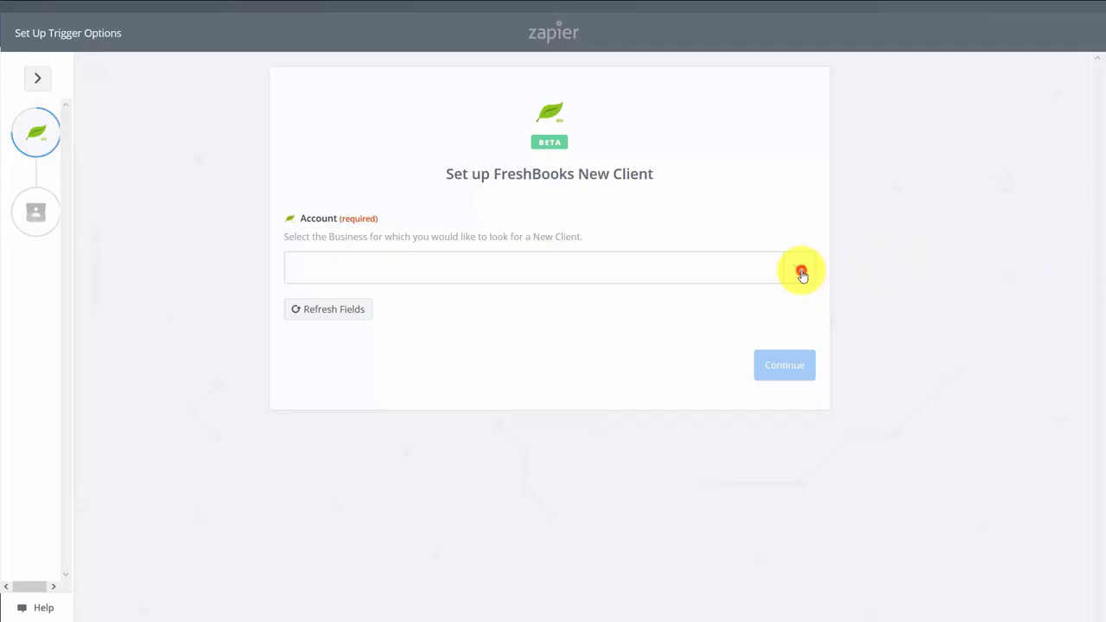
pyautogui.click(374, 330)
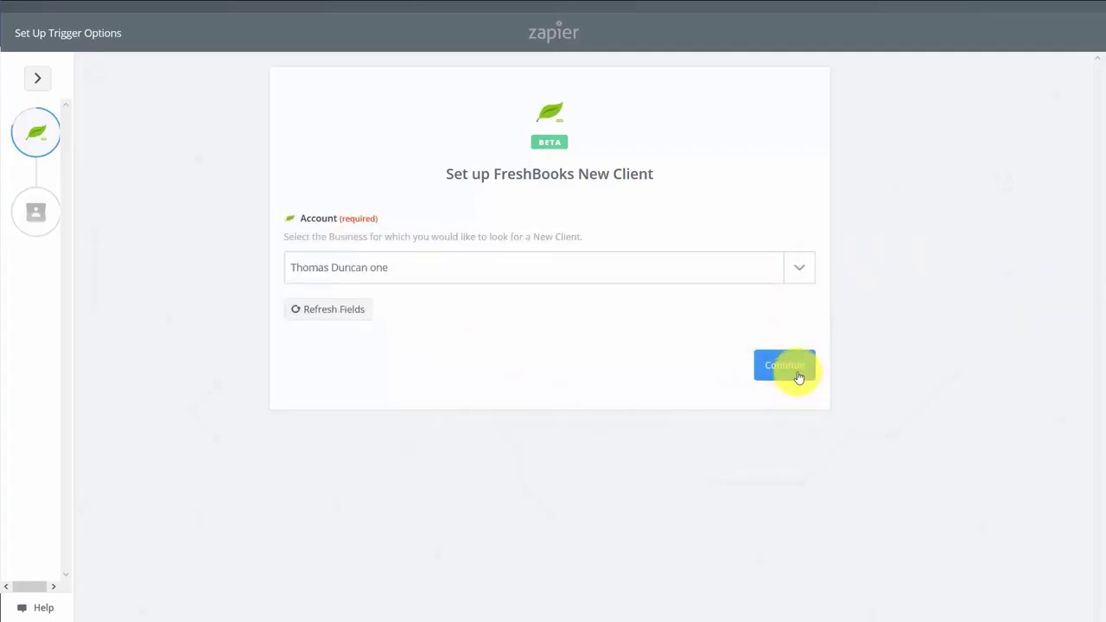
pyautogui.click(796, 374)
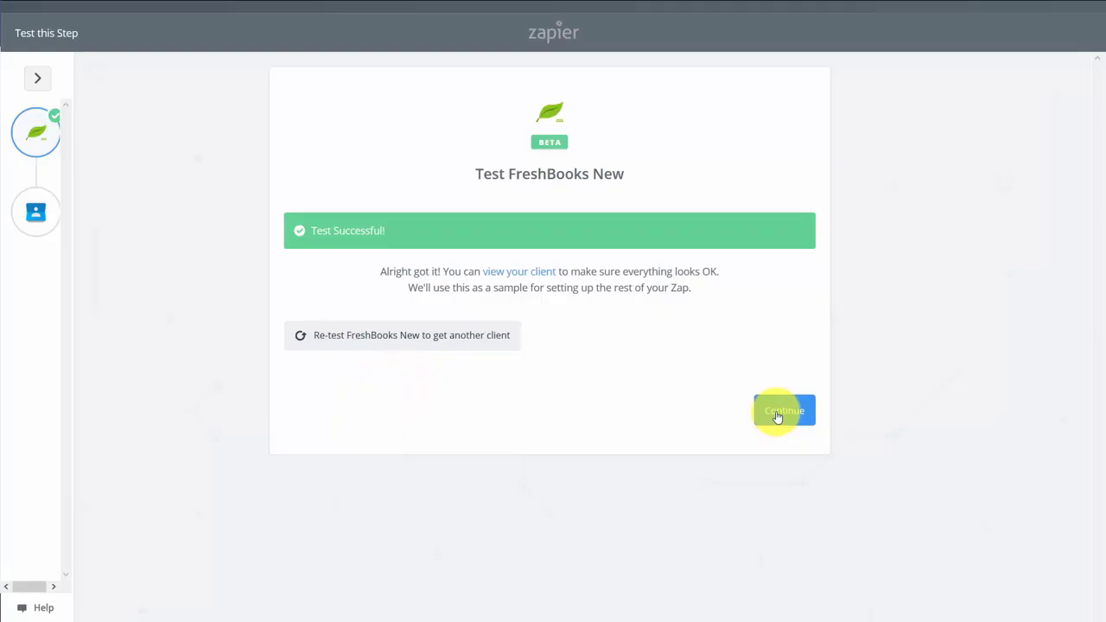
pyautogui.click(777, 417)
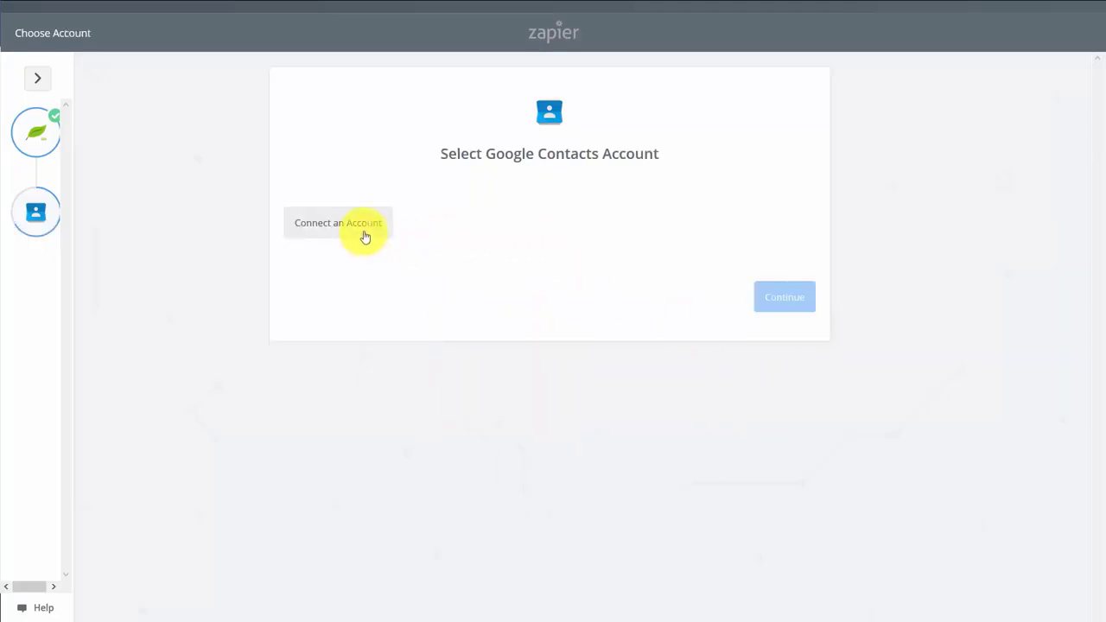
# Step: Connect a Google Contacts account by allowing Zapier to manage contacts, then test the connection and save it
pyautogui.click(364, 236)
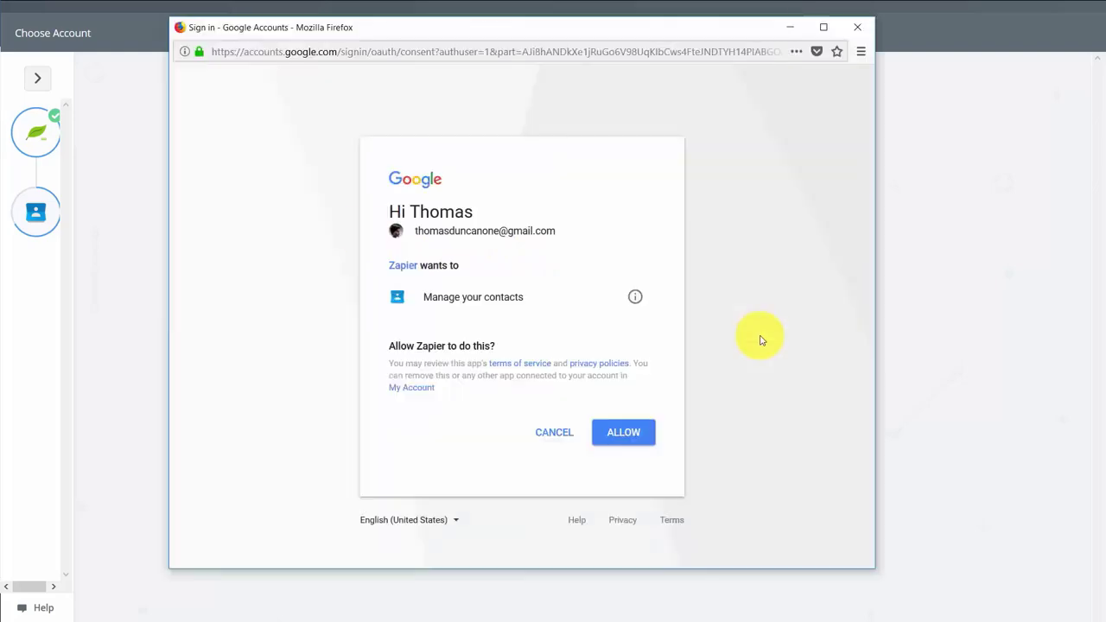
pyautogui.click(622, 434)
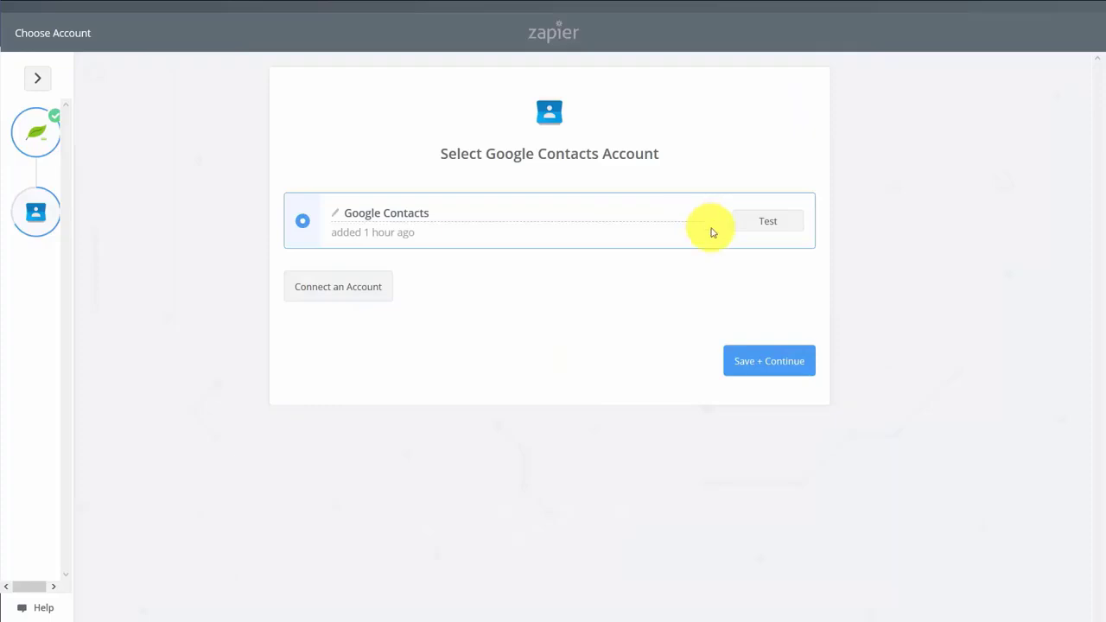
pyautogui.click(777, 222)
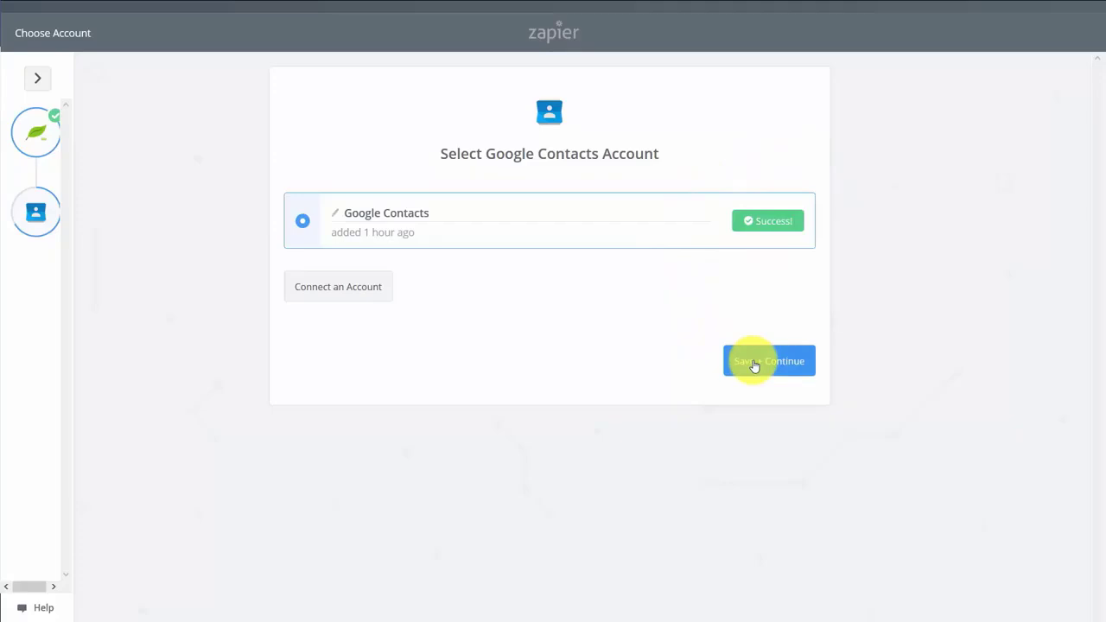
pyautogui.click(754, 366)
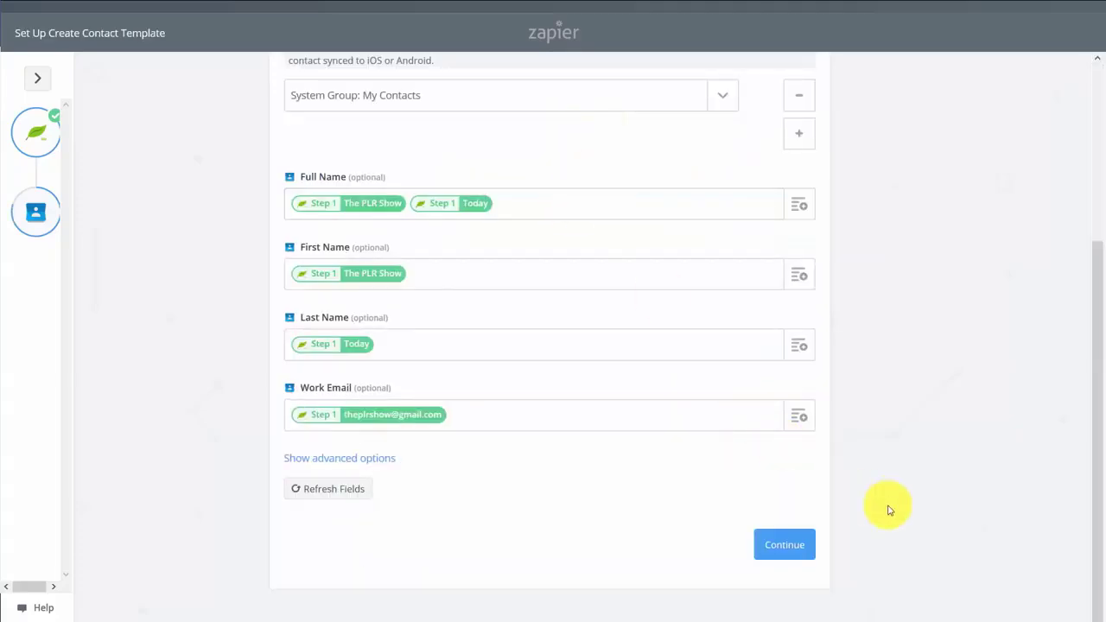
# Step: Accept the prefilled contact template, send a test contact to Google Contacts and finish the Zap
pyautogui.click(782, 547)
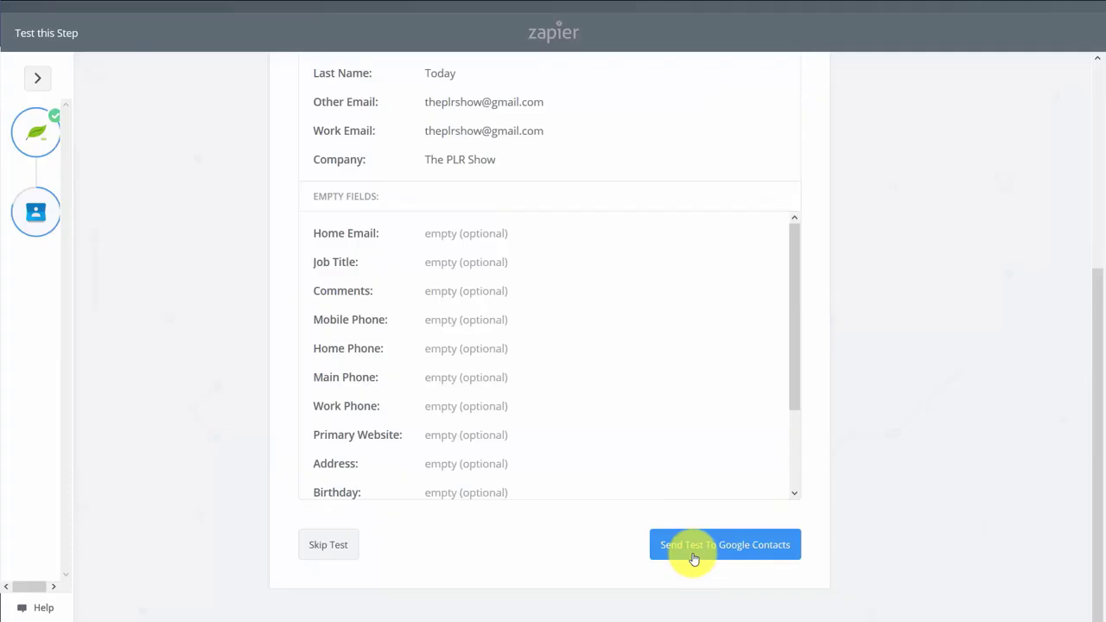
pyautogui.click(694, 553)
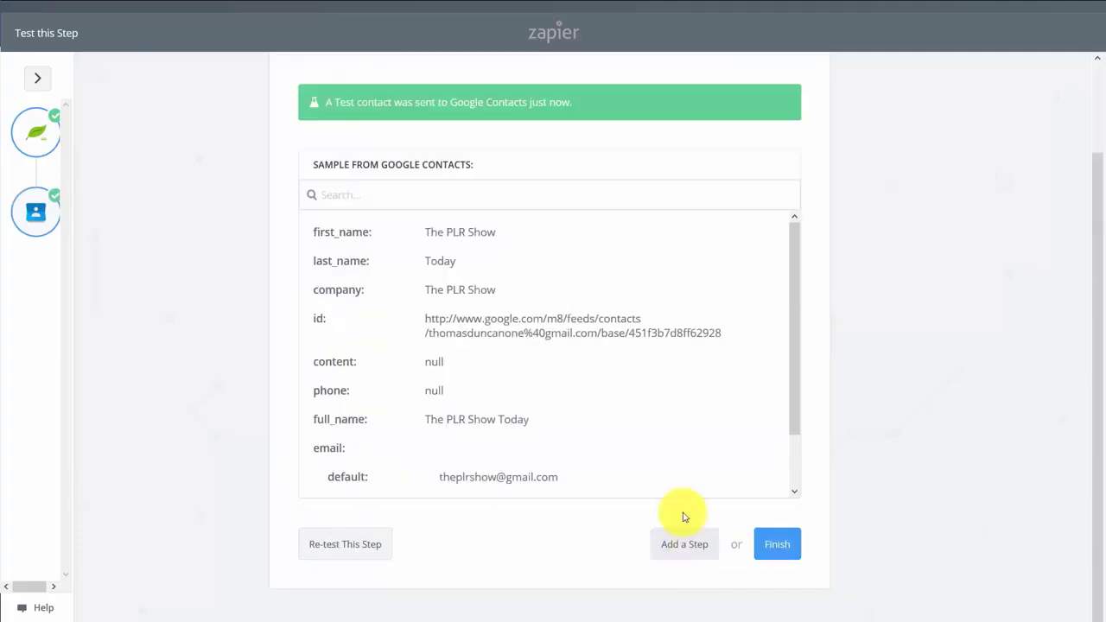
pyautogui.click(777, 545)
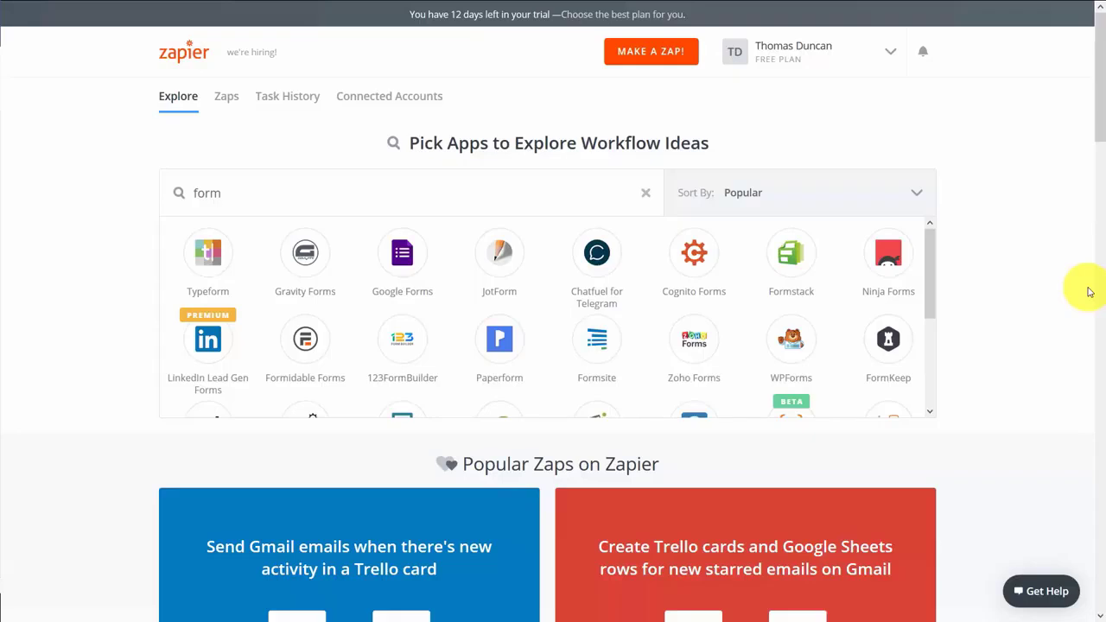
# Step: Search the apps for jotform and pick JotForm together with Google Sheets to explore matching workflows
pyautogui.tripleClick(320, 184)
pyautogui.write('jotform')
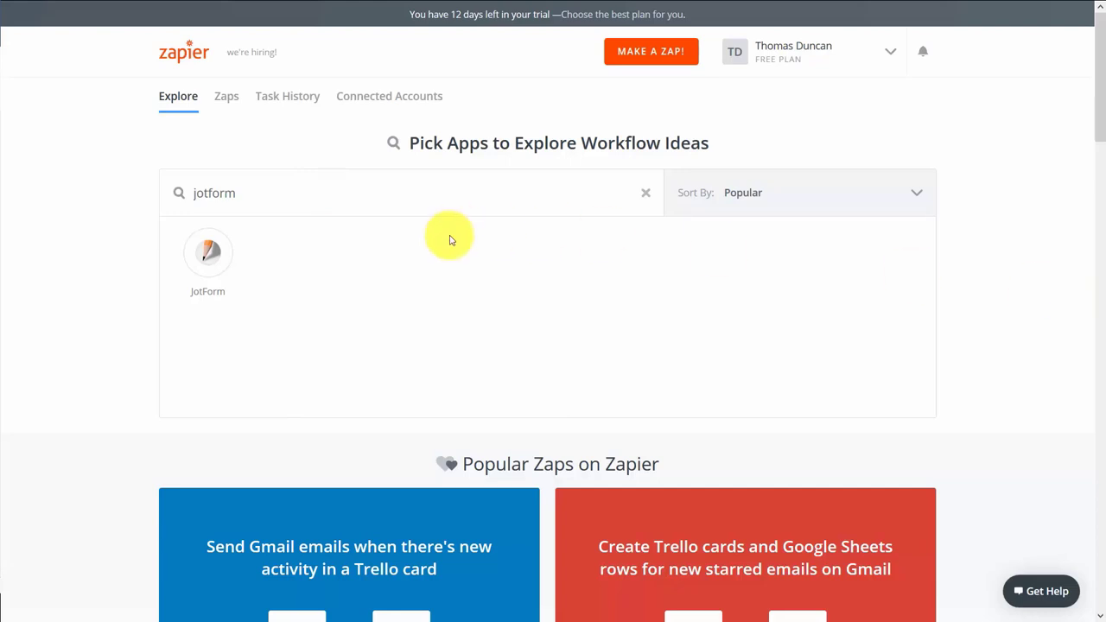
pyautogui.click(210, 254)
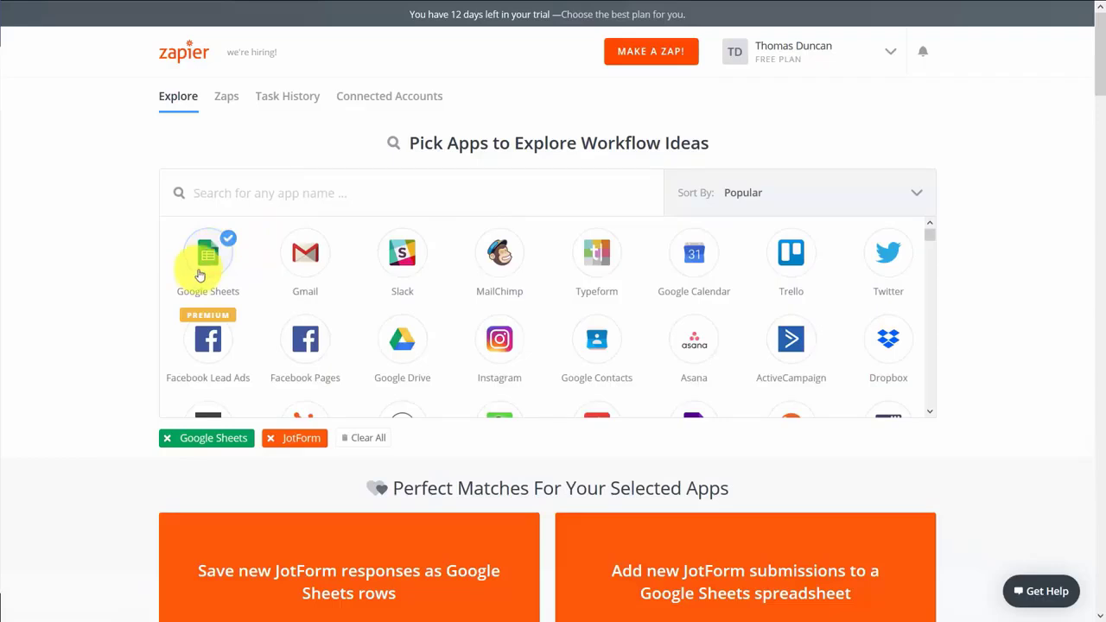
# Step: Create a Zap from the template that saves new JotForm responses as Google Sheets rows
pyautogui.scroll(-1, 131, 275)
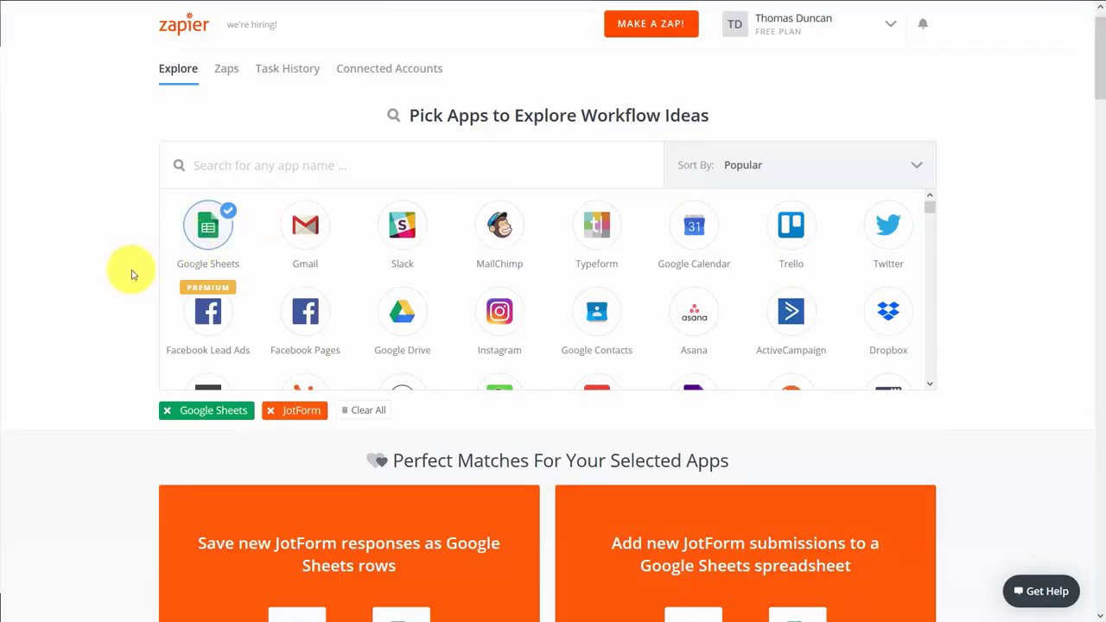
pyautogui.scroll(-3, 131, 274)
pyautogui.scroll(-2, 132, 274)
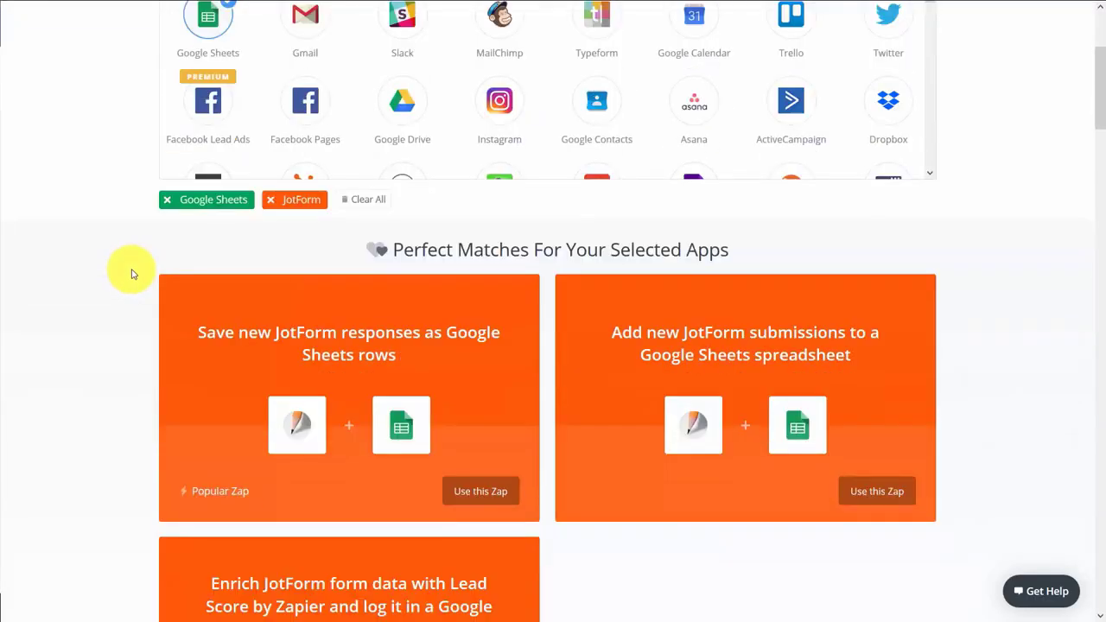
pyautogui.scroll(-2, 131, 274)
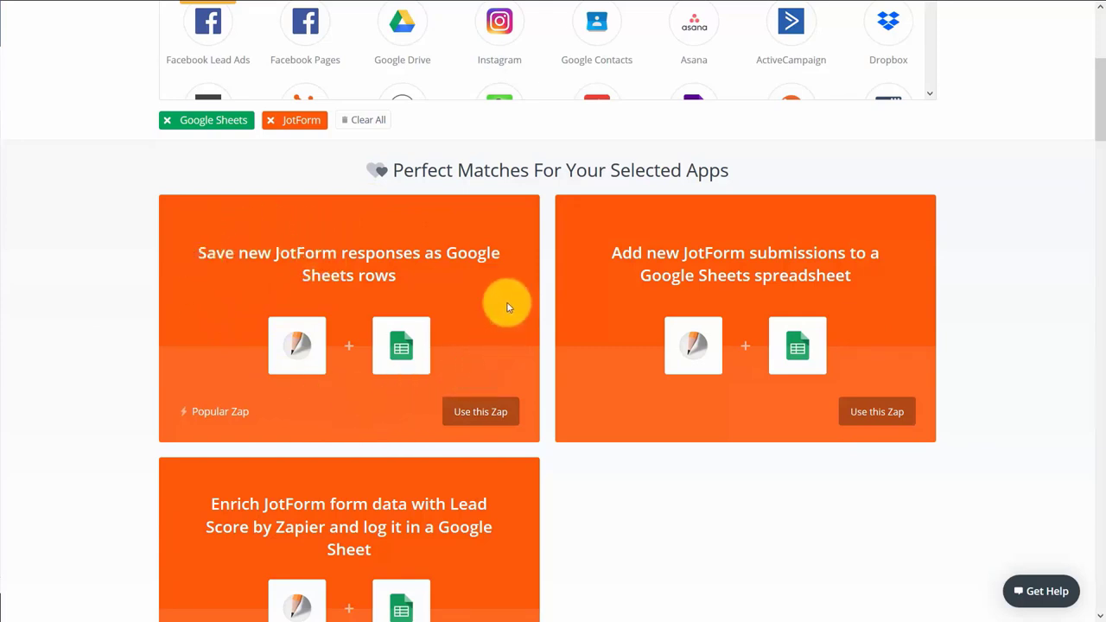
pyautogui.click(426, 427)
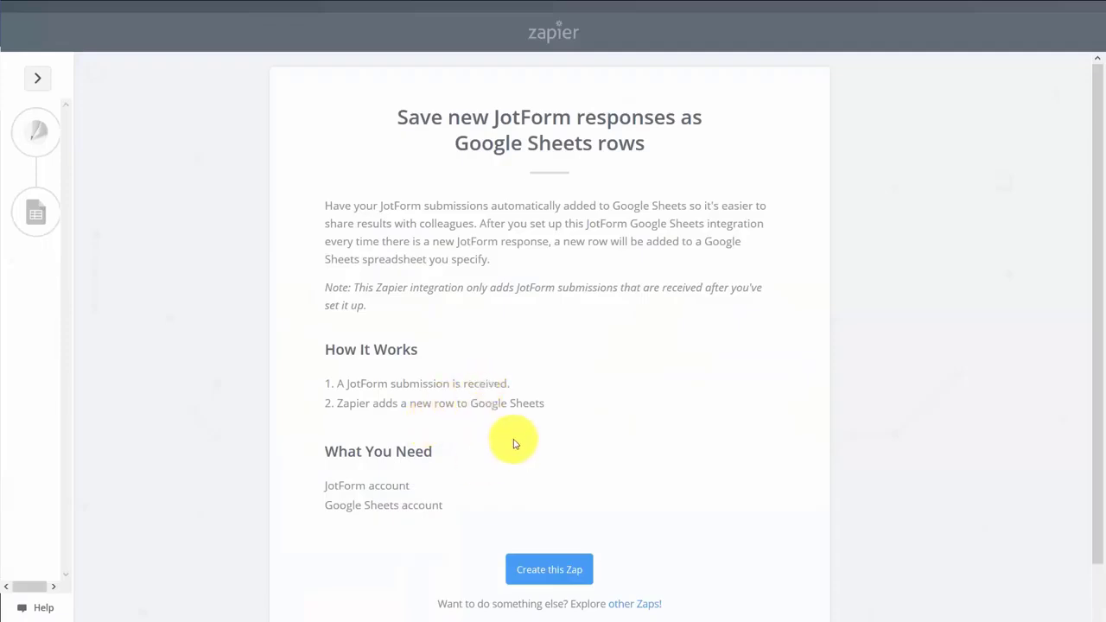
pyautogui.click(543, 570)
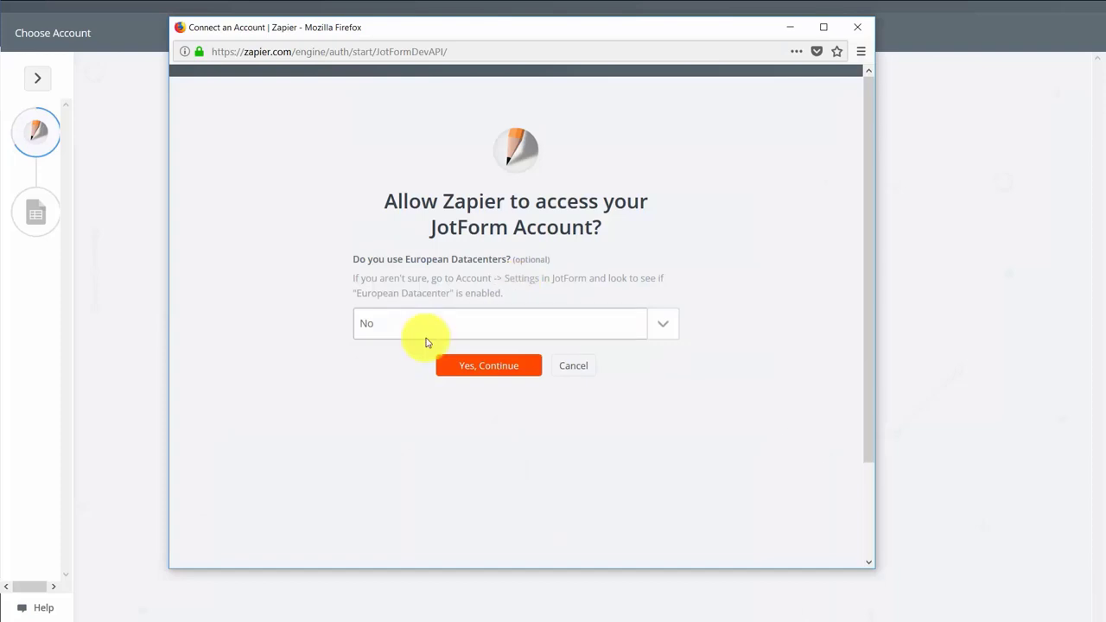
# Step: Authorize Zapier for the JotForm account with European Datacenters set to No, then test the connection and save it
pyautogui.click(480, 367)
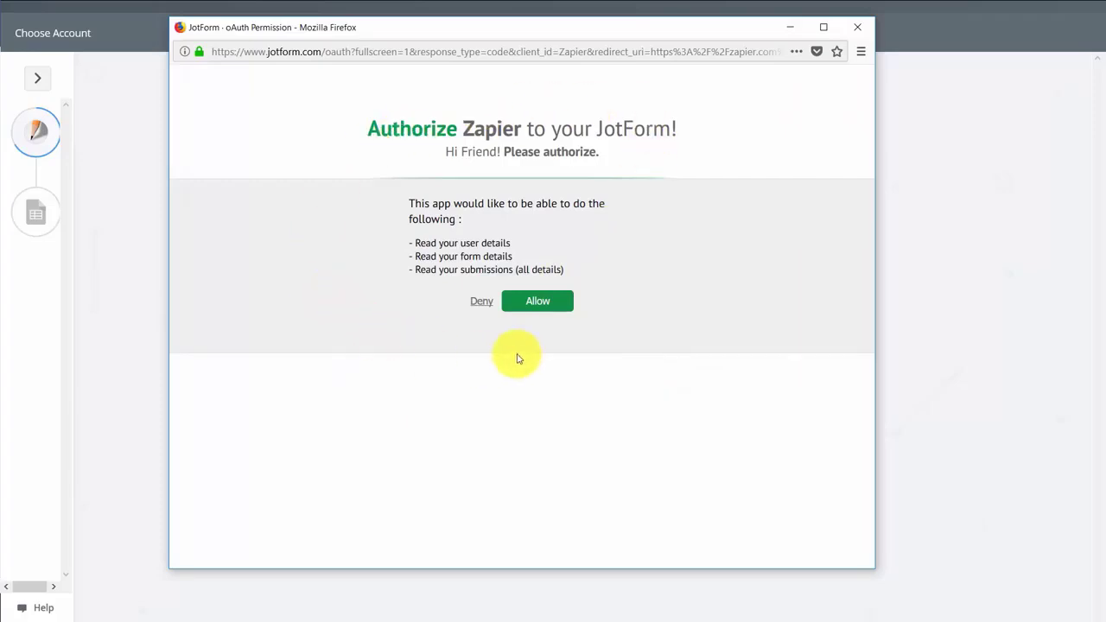
pyautogui.click(538, 304)
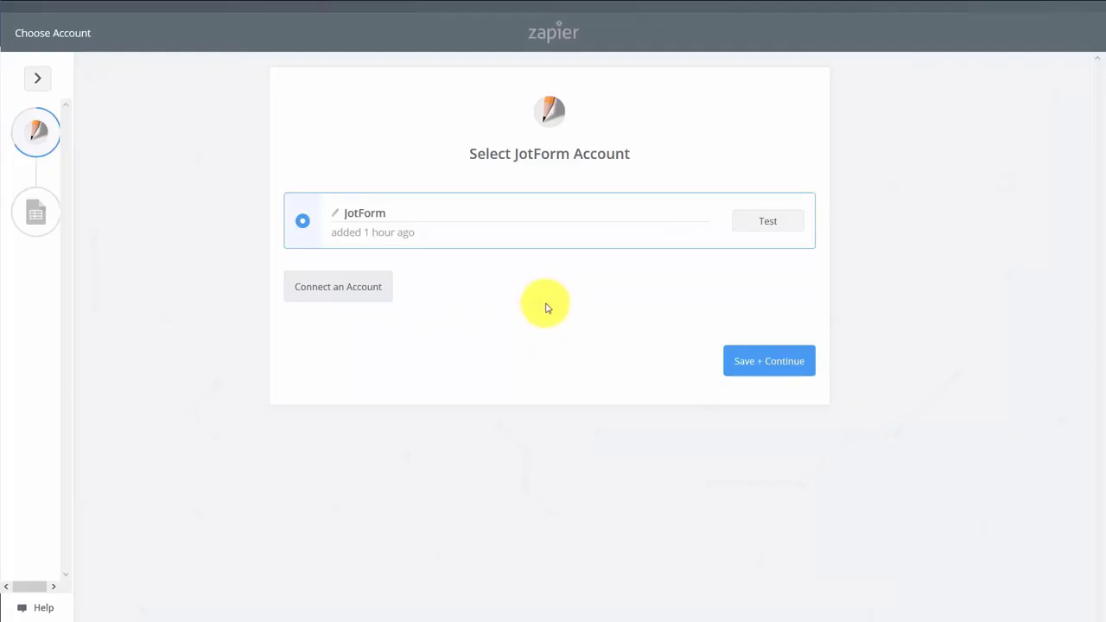
pyautogui.click(751, 220)
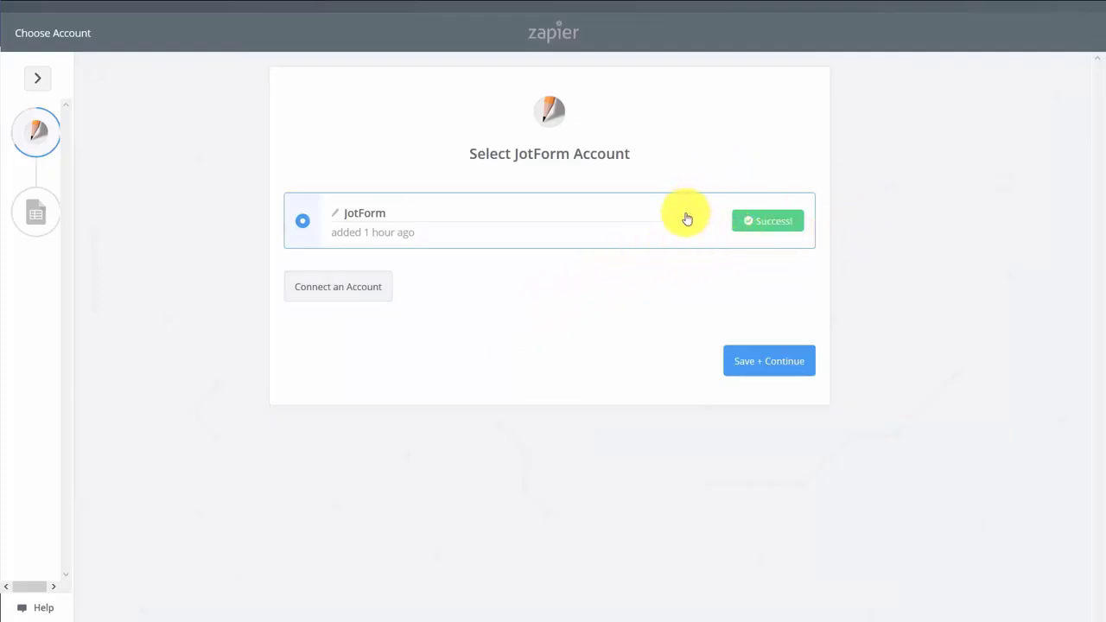
pyautogui.click(764, 363)
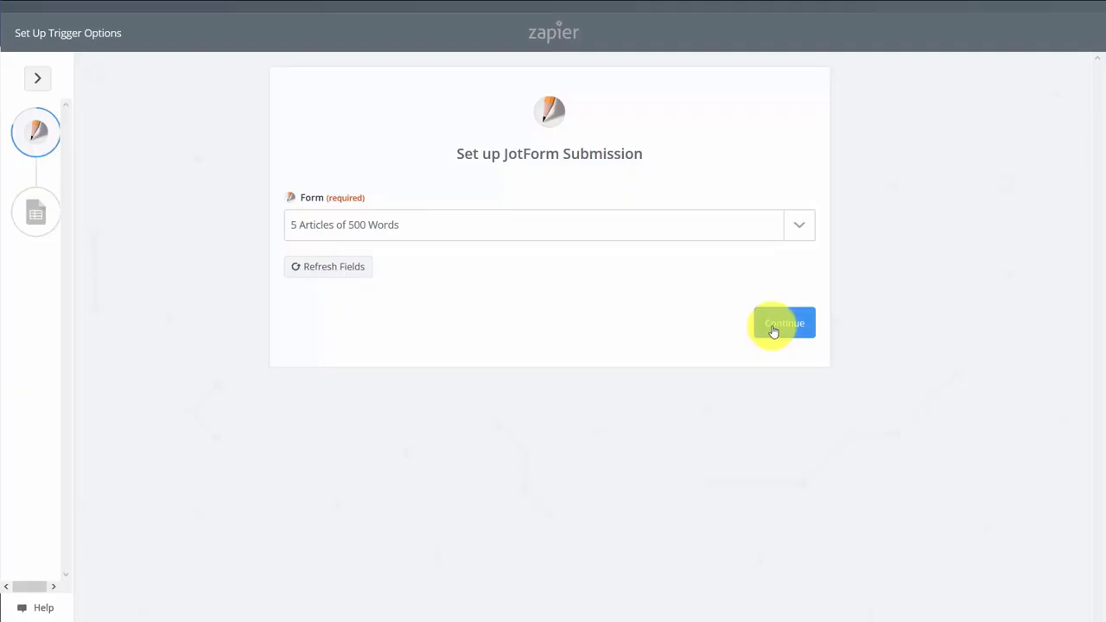
# Step: Use the form 5 Articles of 500 Words for the JotForm submission trigger and test it by fetching an existing submission
pyautogui.click(773, 331)
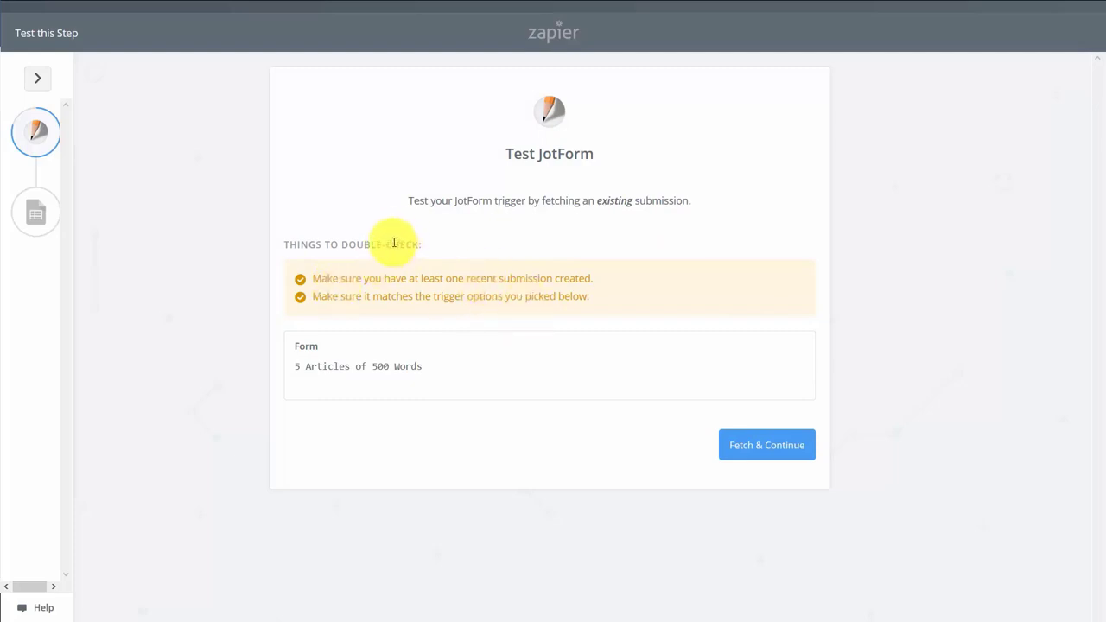
pyautogui.click(759, 451)
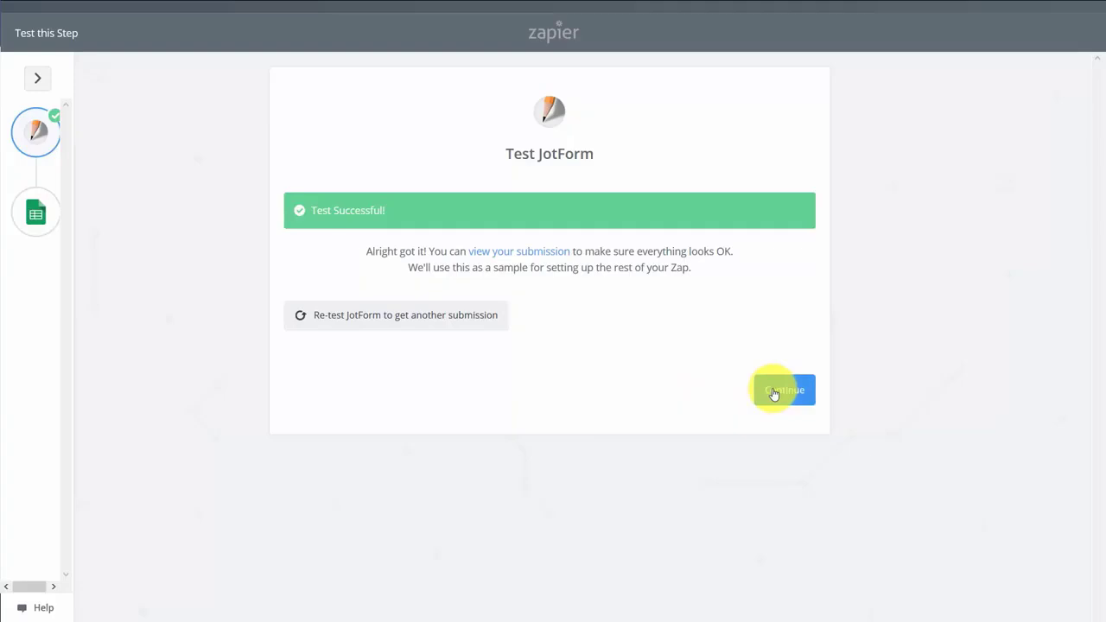
pyautogui.click(774, 390)
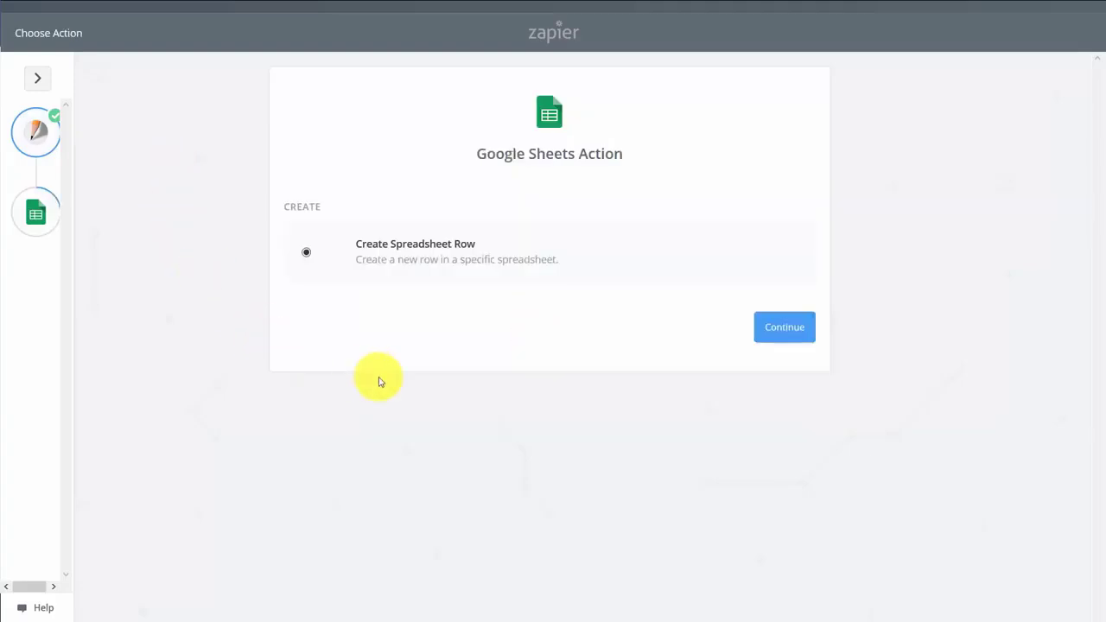
# Step: Confirm Create Spreadsheet Row as the Google Sheets action and proceed to its account selection
pyautogui.click(779, 334)
pyautogui.click(782, 513)
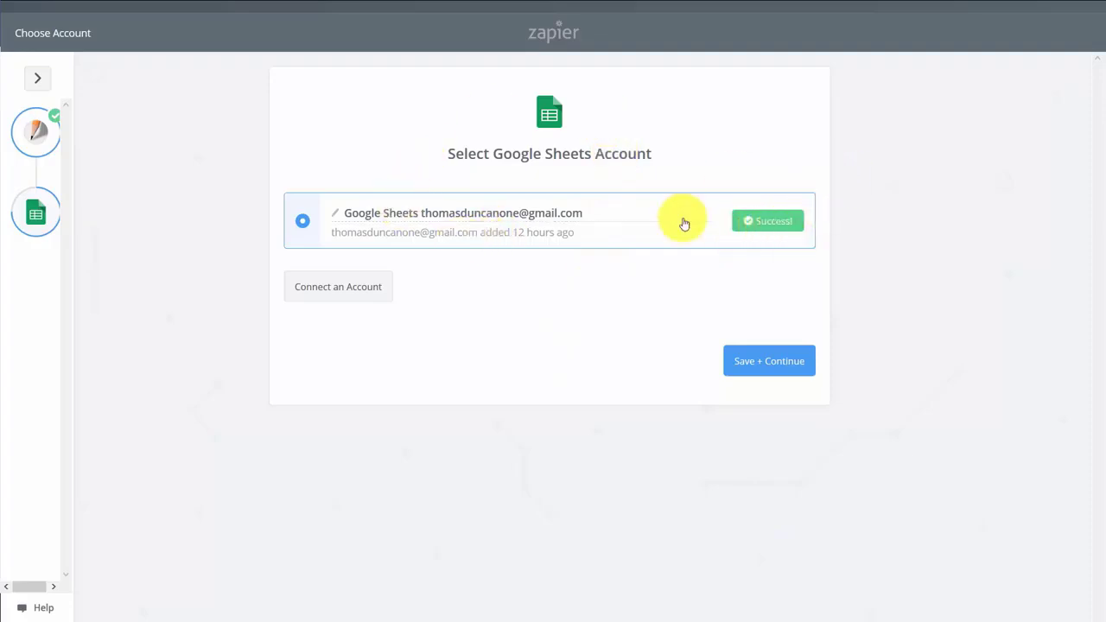
# Step: Save the Google Sheets account and refresh the row fields for spreadsheet Productivity Books and Authors, worksheet New Productivity
pyautogui.click(754, 364)
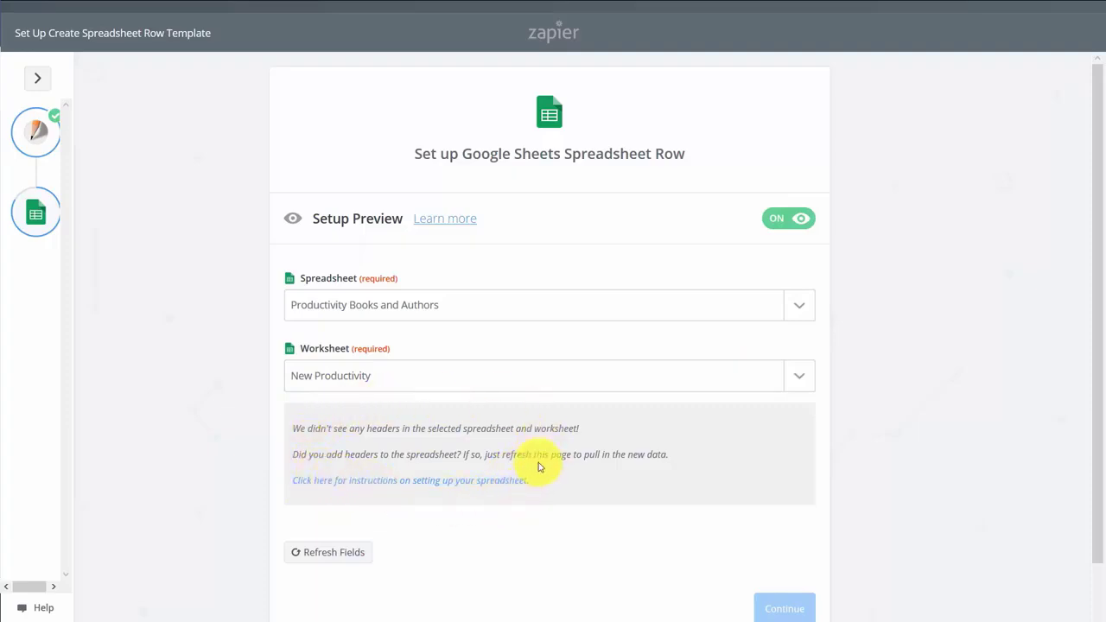
pyautogui.click(317, 557)
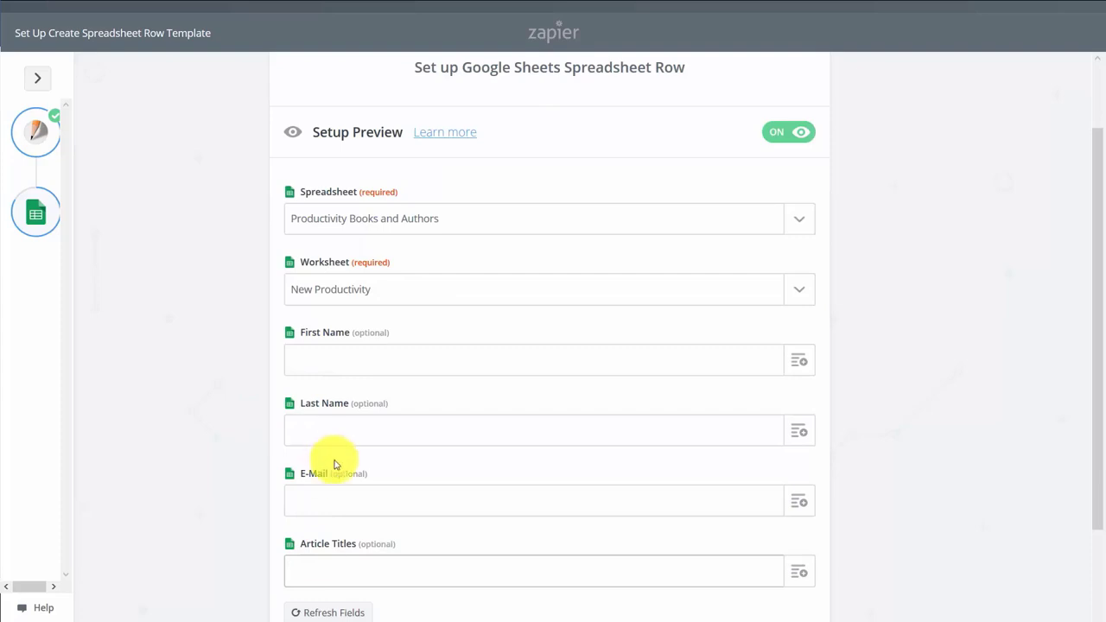
pyautogui.scroll(2, 334, 461)
# Step: Continue with the row fields left empty, send a test spreadsheet row to Google Sheets and finish the Zap
pyautogui.scroll(-3, 334, 462)
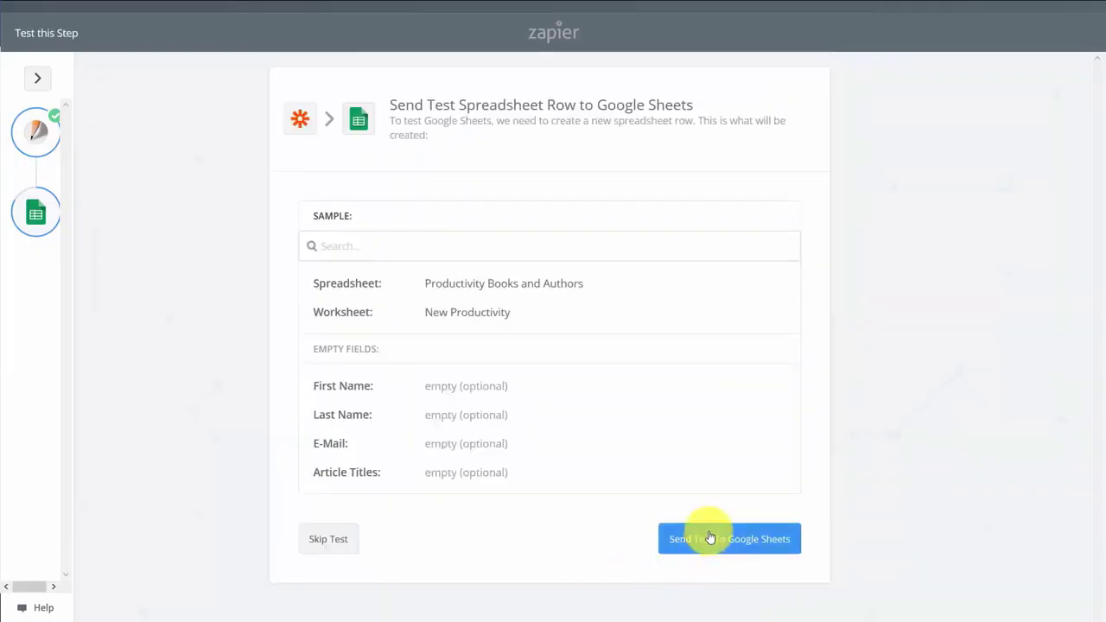
pyautogui.click(710, 538)
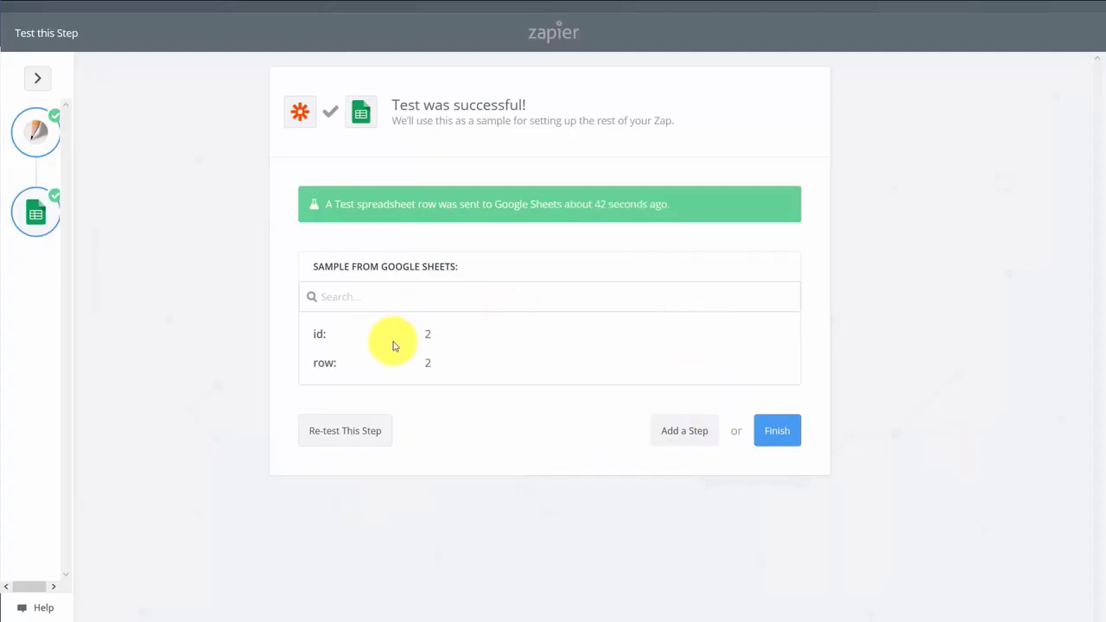
pyautogui.click(778, 434)
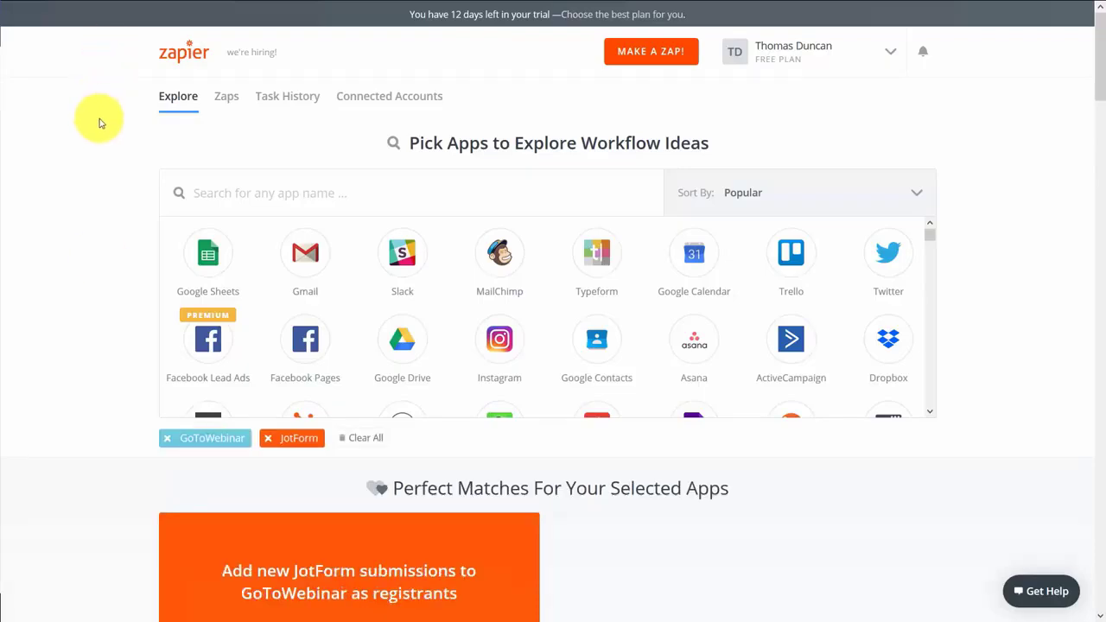
# Step: Create a Zap from the template that adds new JotForm submissions to GoToWebinar as registrants
pyautogui.scroll(-1, 98, 123)
pyautogui.scroll(-1, 99, 124)
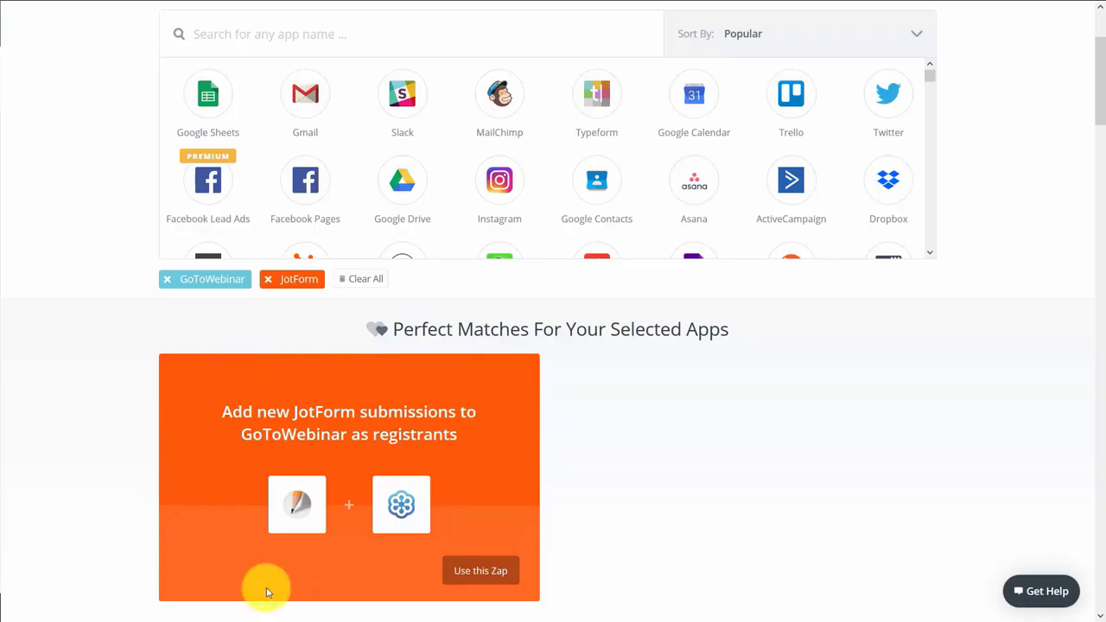
pyautogui.click(352, 594)
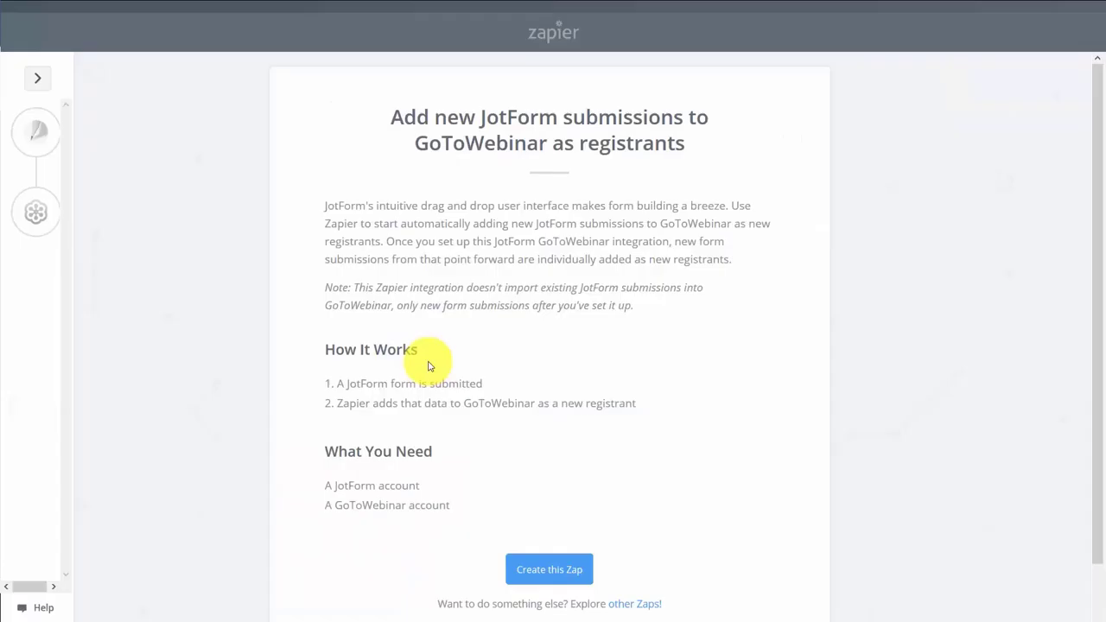
pyautogui.click(536, 572)
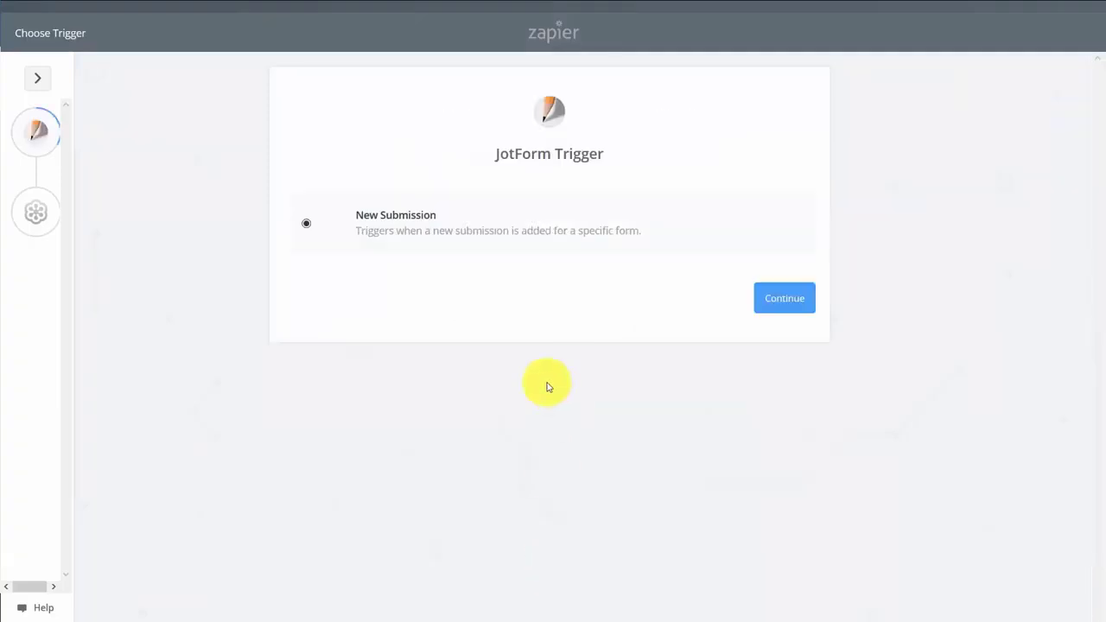
# Step: Use New Submission as the JotForm trigger for the form 5 Articles of 500 Words and test it by fetching an existing submission
pyautogui.click(782, 298)
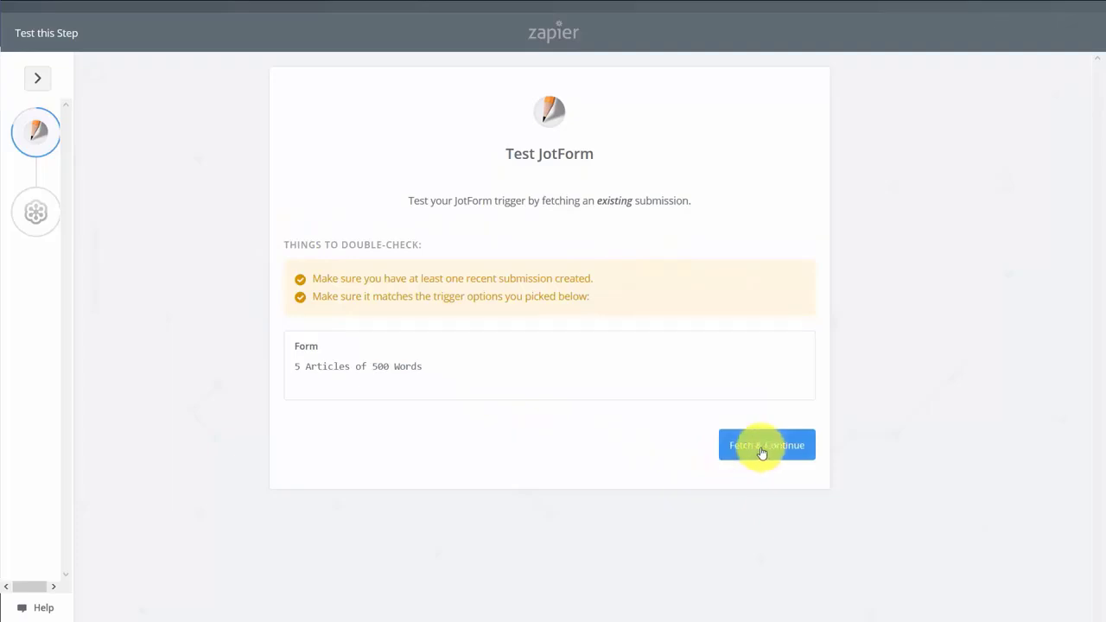
pyautogui.click(761, 448)
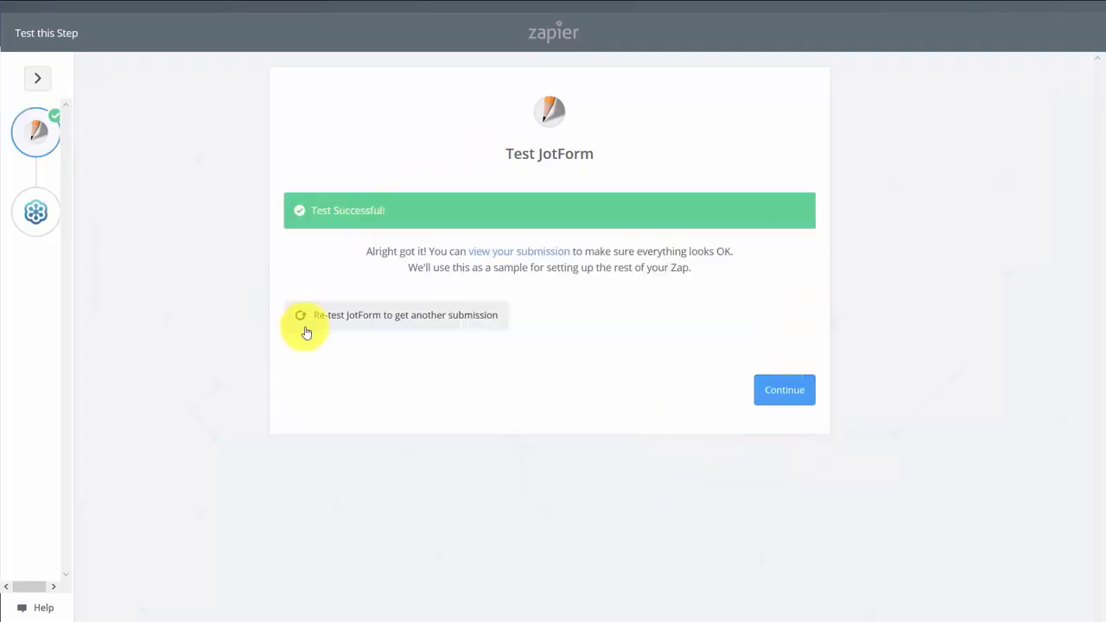
pyautogui.click(784, 389)
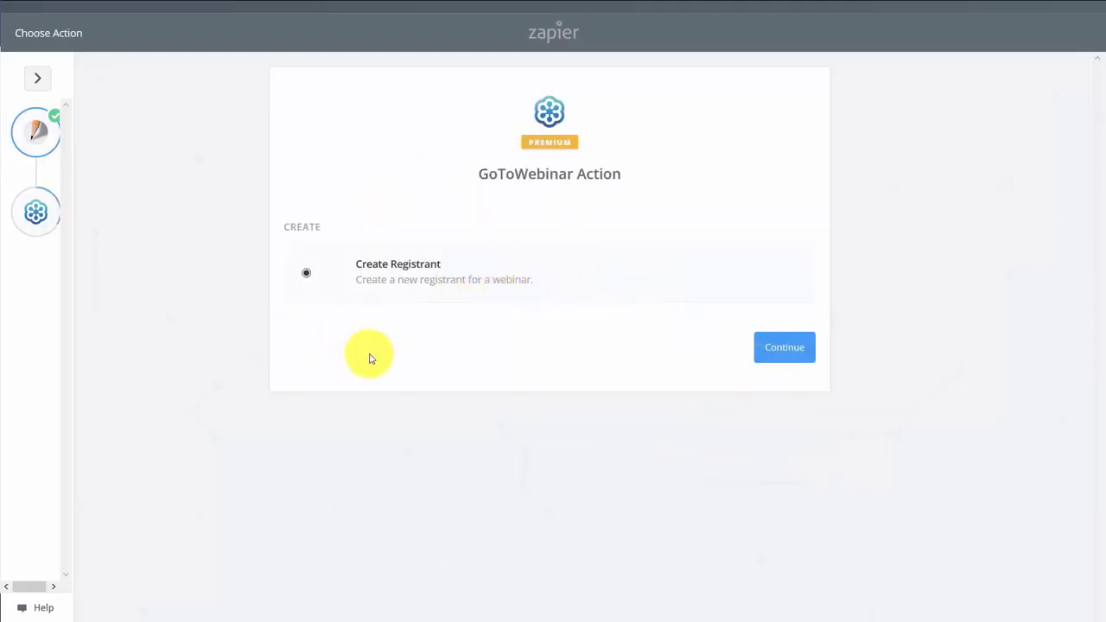
# Step: Confirm Create Registrant as the GoToWebinar action, then test and select the GoToWebinar #2 account for it
pyautogui.click(754, 361)
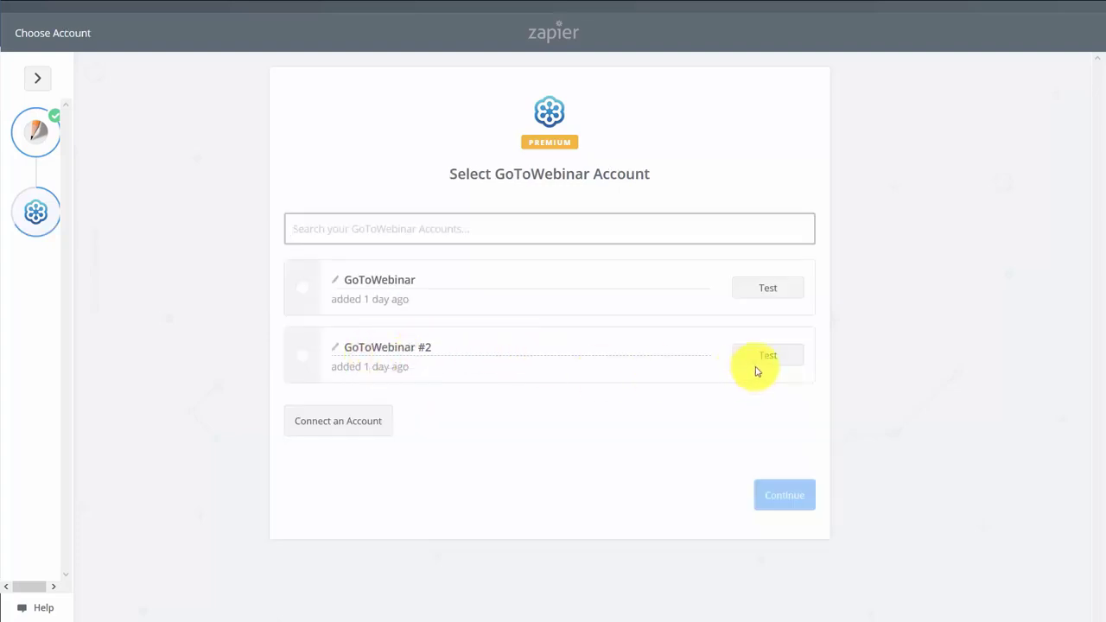
pyautogui.click(766, 354)
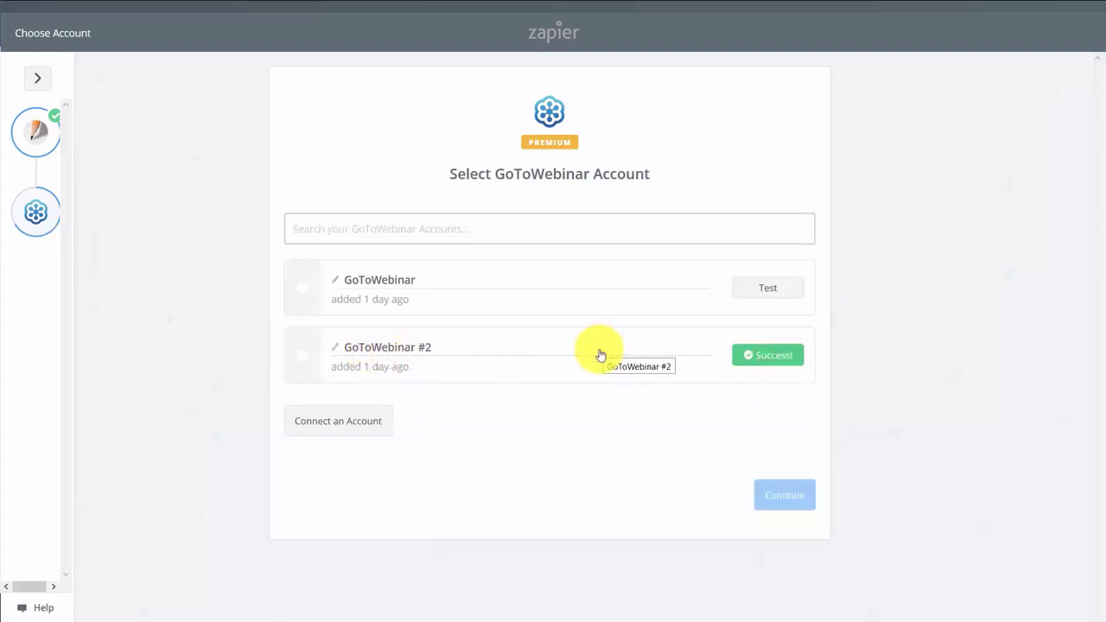
pyautogui.click(298, 361)
pyautogui.click(736, 497)
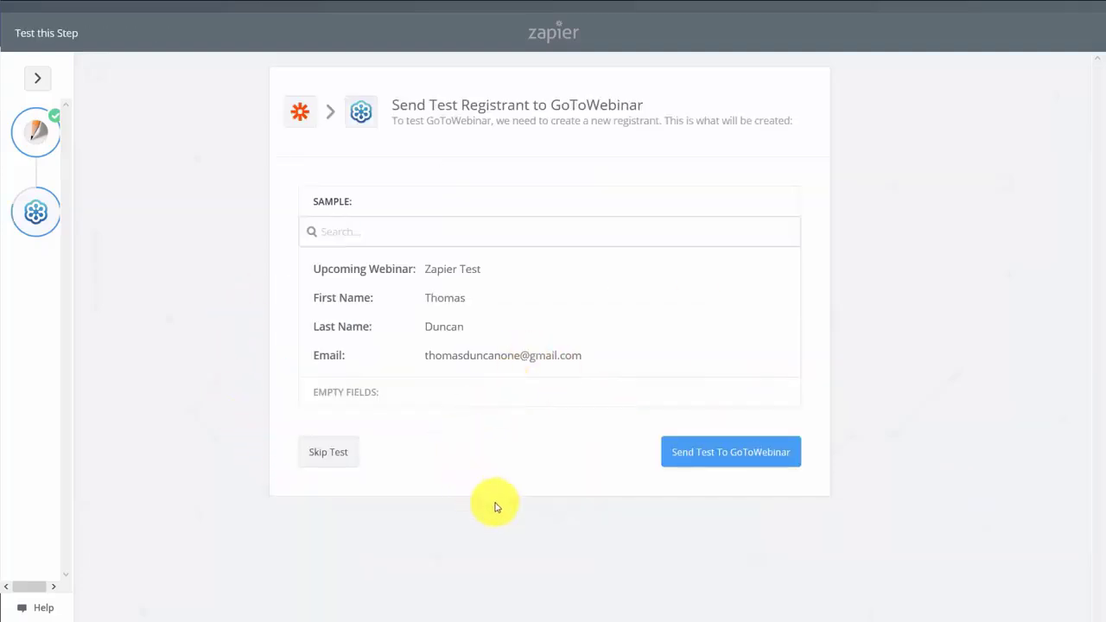
# Step: Send a test registrant for the Zapier Test webinar to GoToWebinar and finish the Zap
pyautogui.click(708, 458)
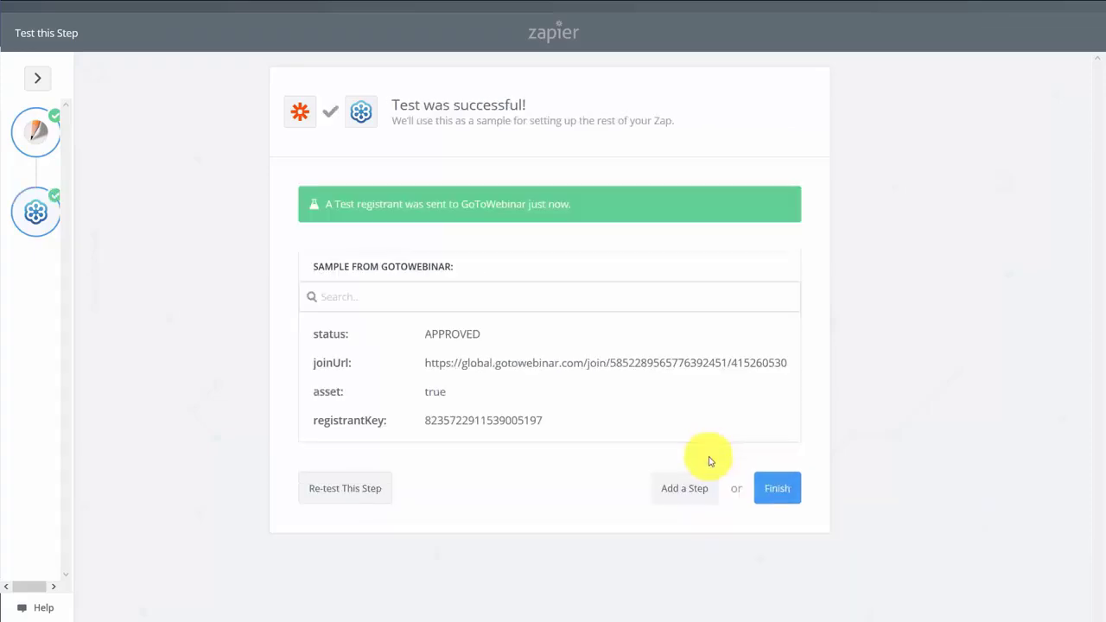
pyautogui.click(771, 488)
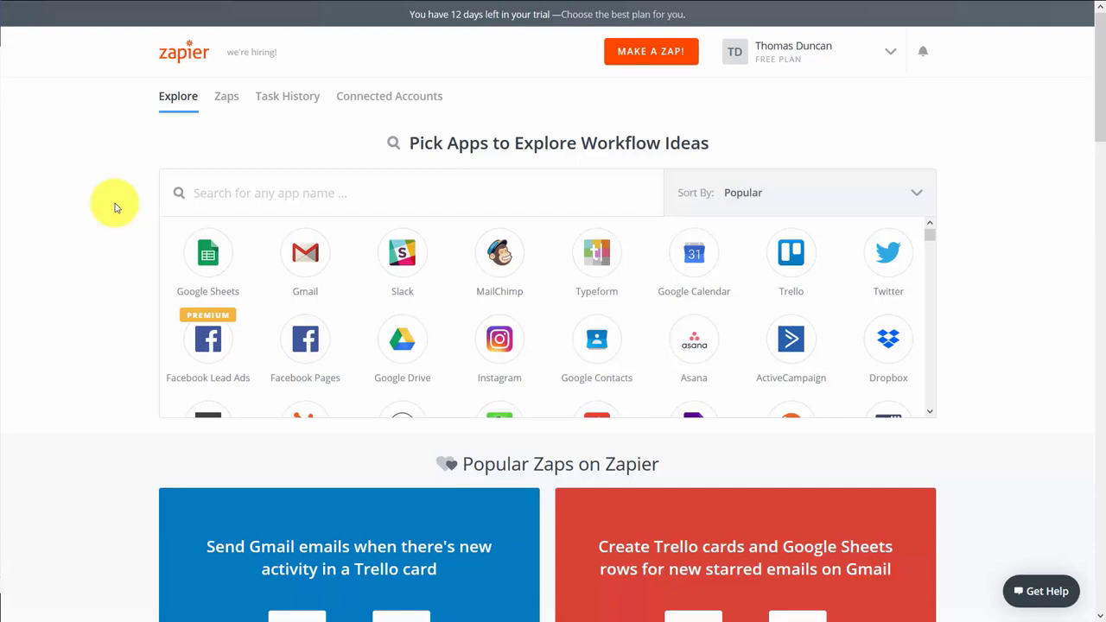
# Step: Search the available apps for zapier and explore built-in ones such as Push, Digest, Storage and Translate by Zapier
pyautogui.click(208, 193)
pyautogui.write('zapier')
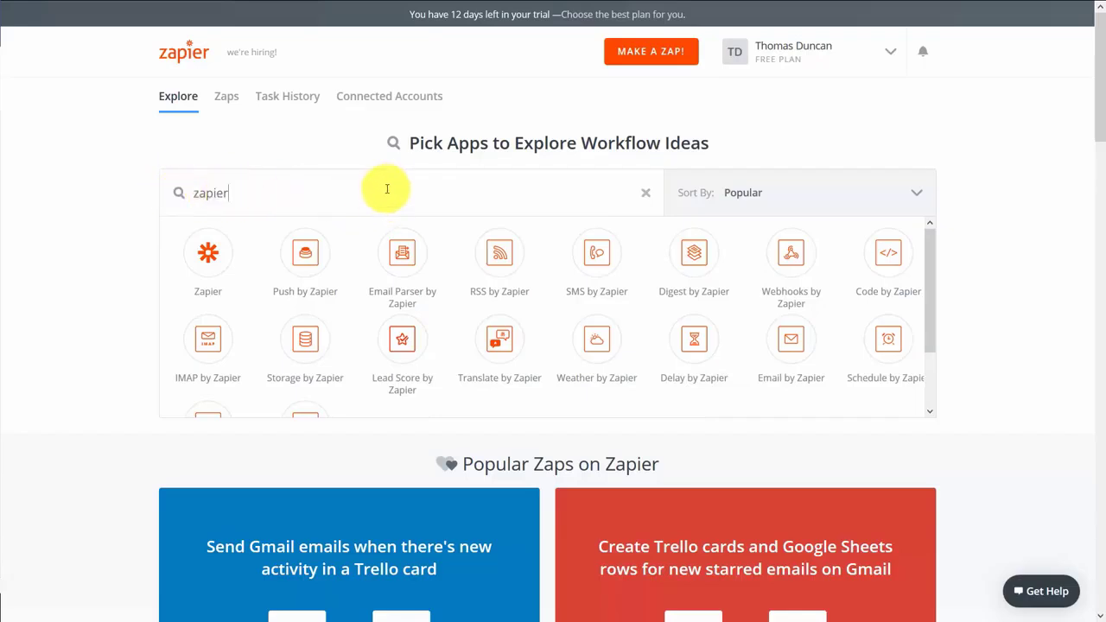
pyautogui.click(305, 252)
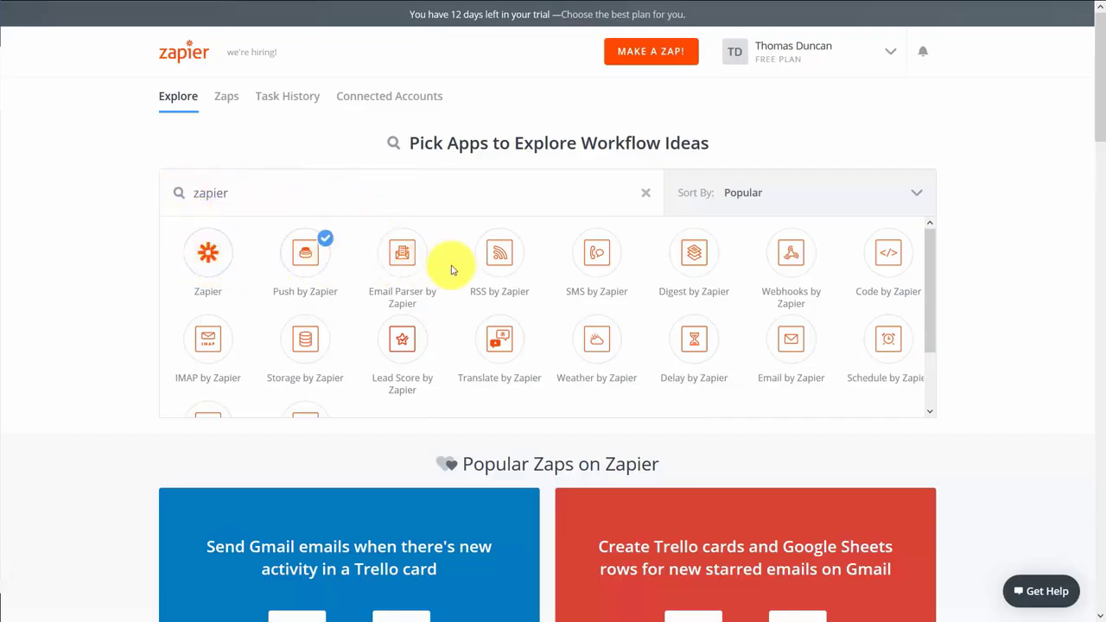
pyautogui.click(707, 275)
pyautogui.click(302, 341)
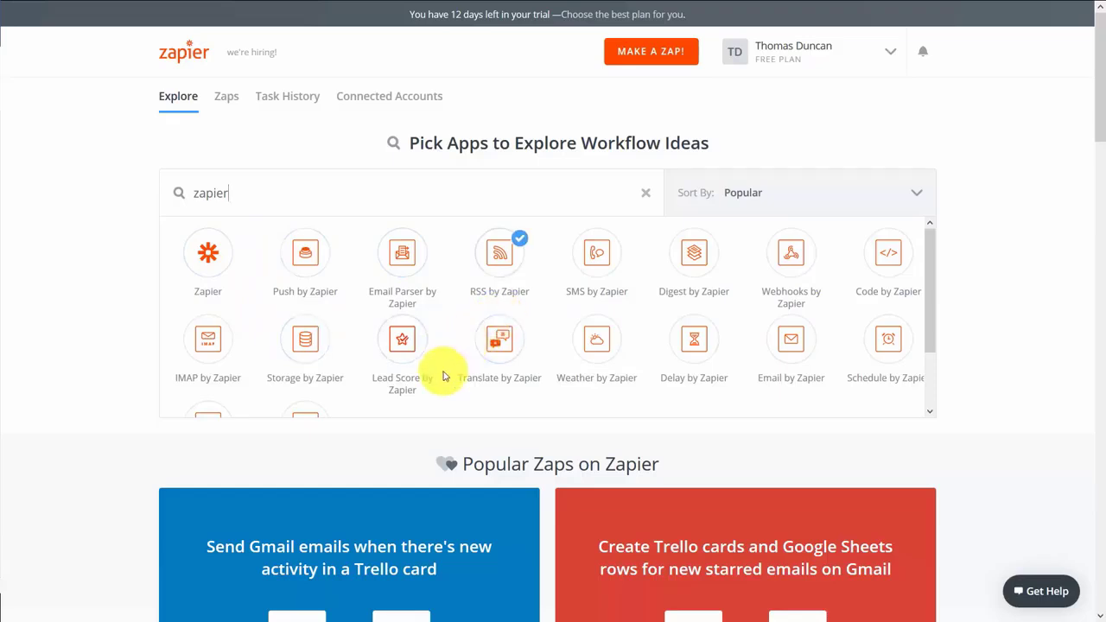
pyautogui.click(513, 344)
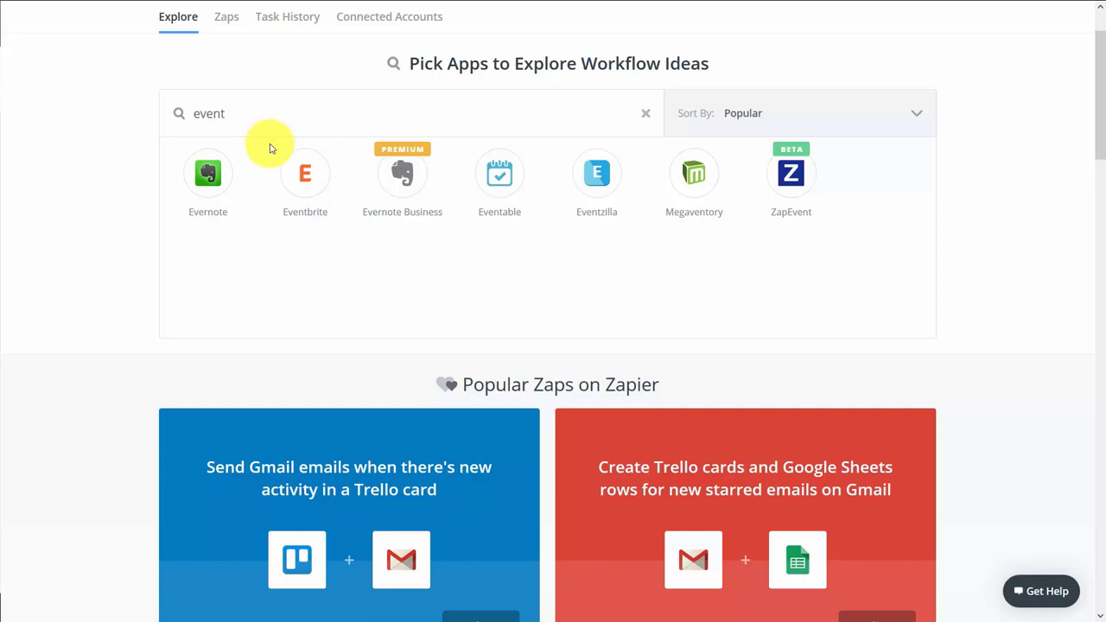
# Step: Search the available apps for forms to look over the form-building integrations
pyautogui.hotkey('ctrl', 'a')
pyautogui.write('forms')
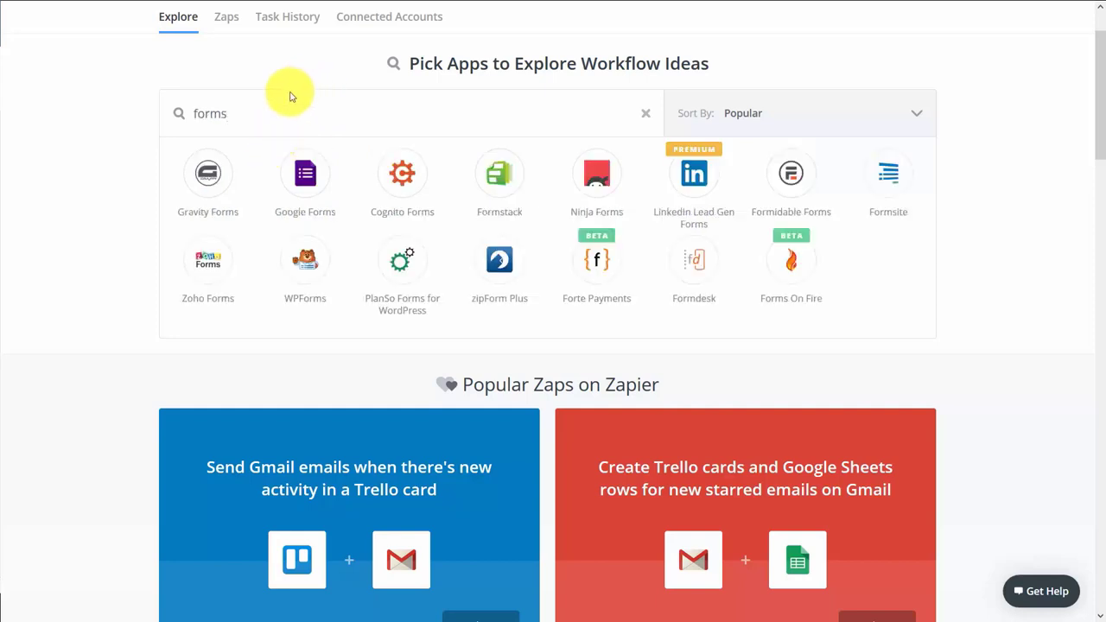
pyautogui.click(180, 164)
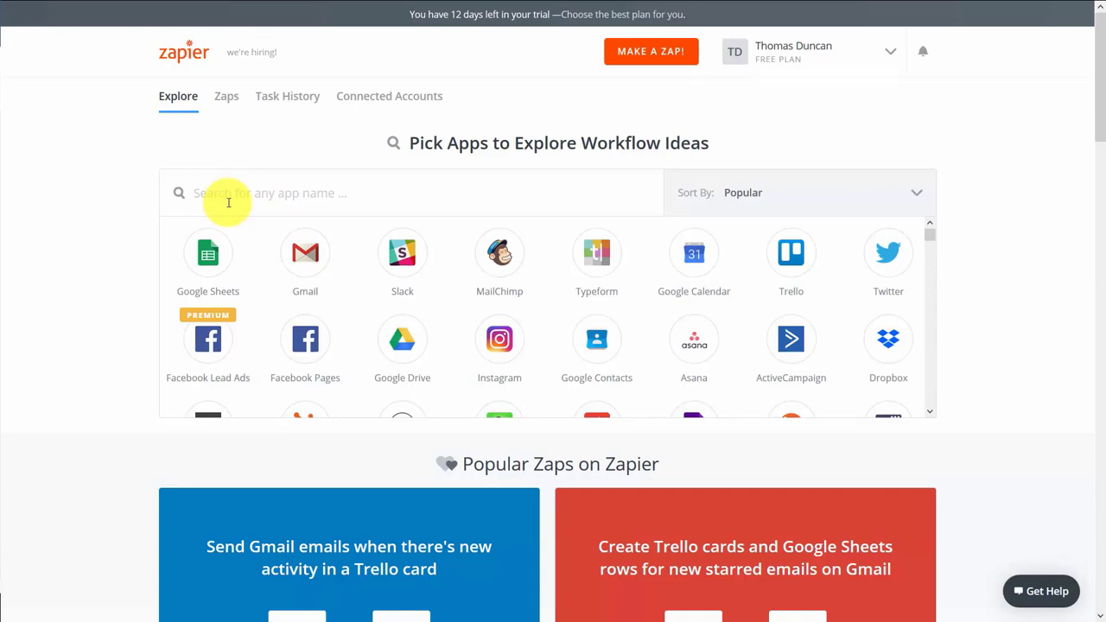
# Step: Open the app category choices for sorting and look through categories such as Accounting and App Builder
pyautogui.click(691, 193)
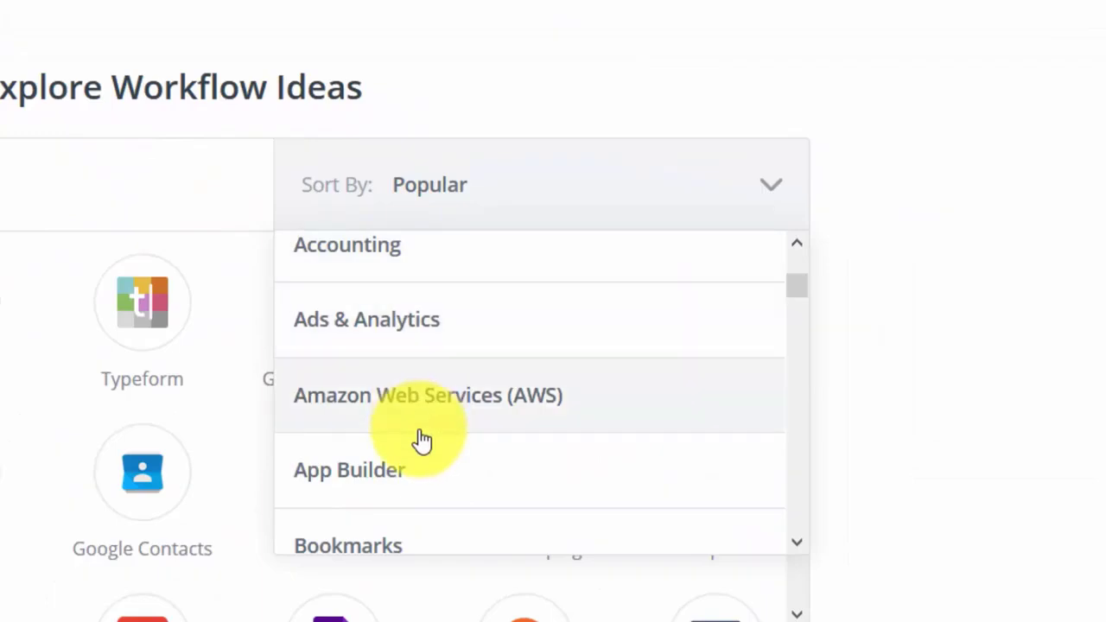